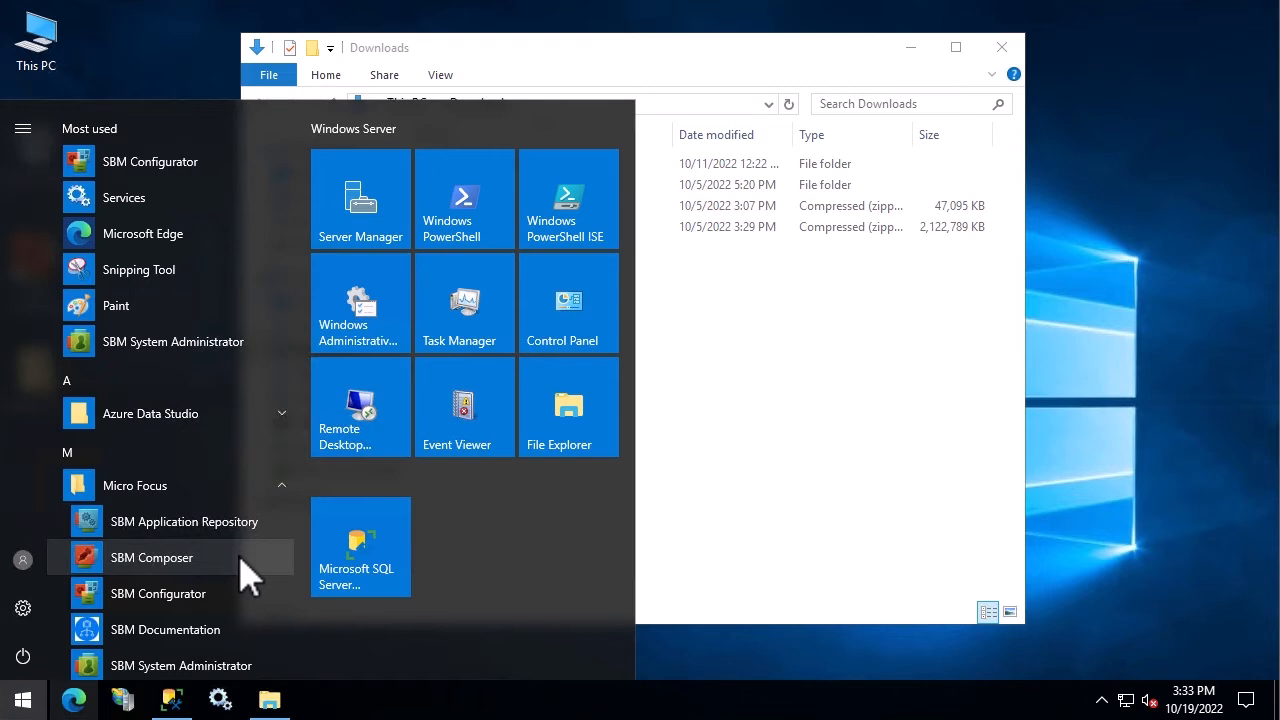
# Browse into SBM120_x64 > SBMSUITEX64 > Client in the Downloads folder
pyautogui.click(790, 452)
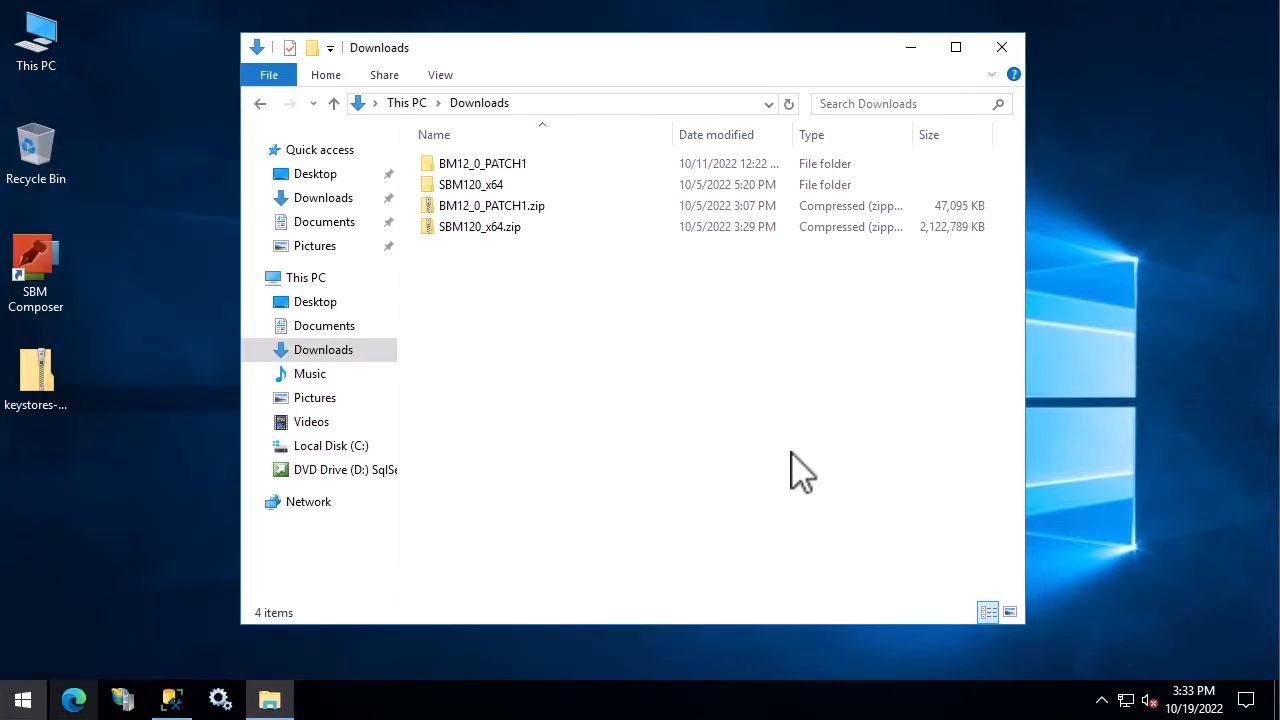
pyautogui.click(434, 200)
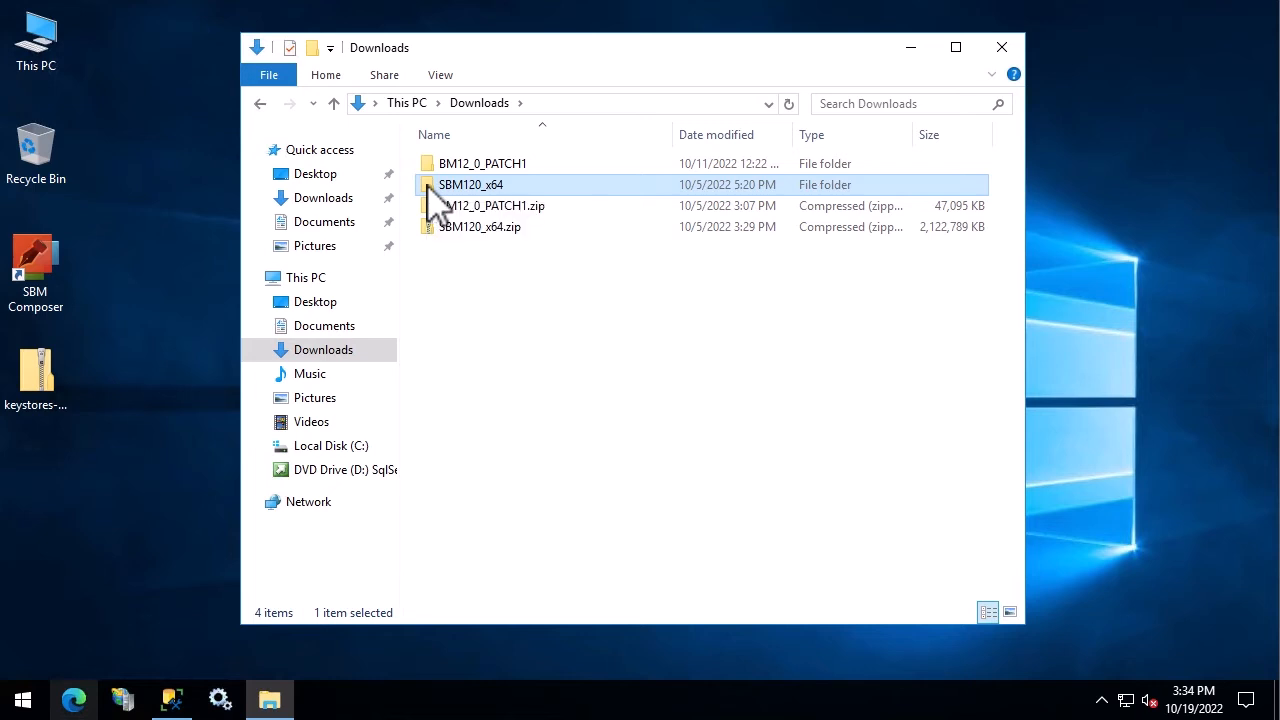
pyautogui.doubleClick(430, 190)
pyautogui.click(428, 168)
pyautogui.doubleClick(428, 172)
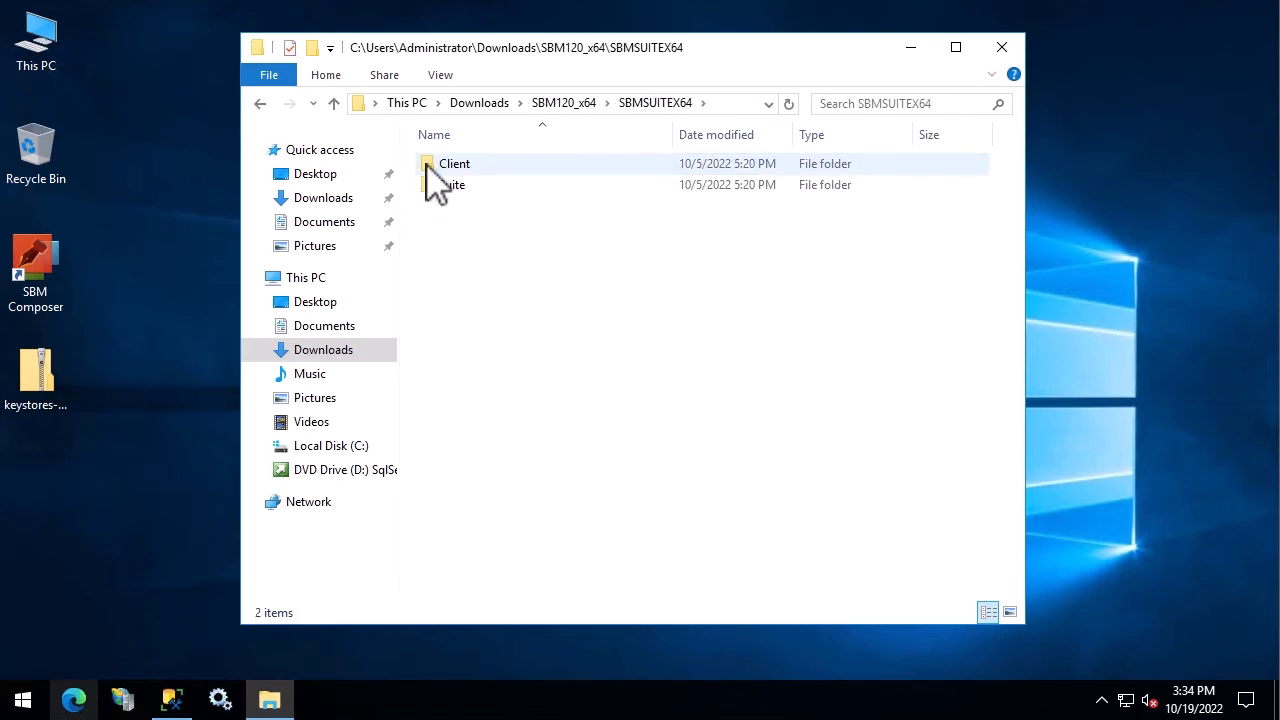
pyautogui.doubleClick(428, 168)
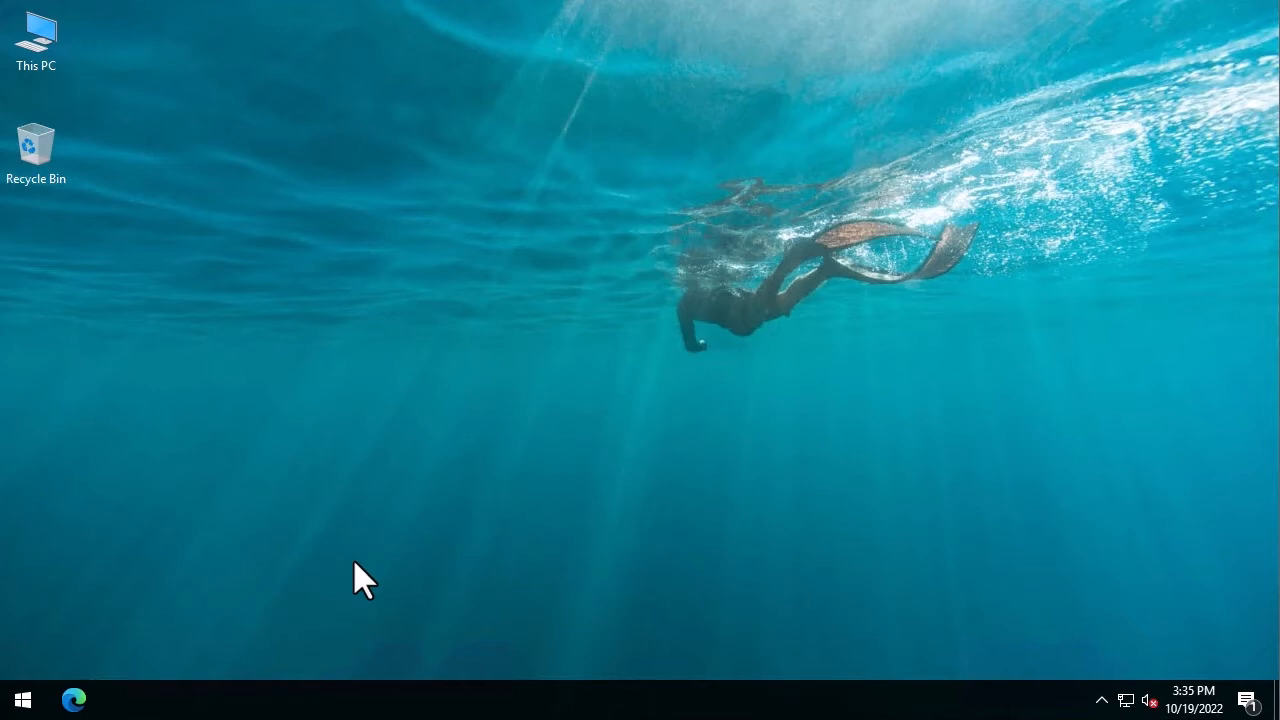
# Open Edge and go to the sldlogin.microfocus sign-in page
pyautogui.click(75, 700)
pyautogui.click(184, 50)
pyautogui.write('sld')
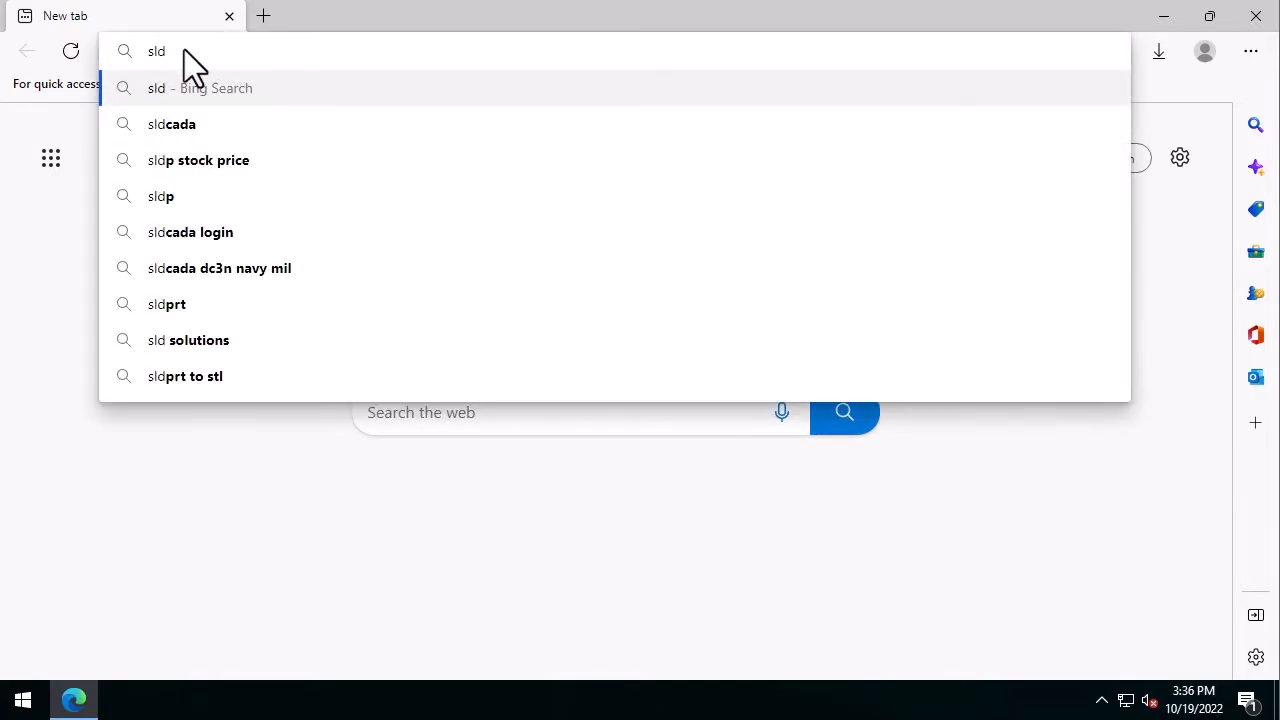
pyautogui.write('login.micr')
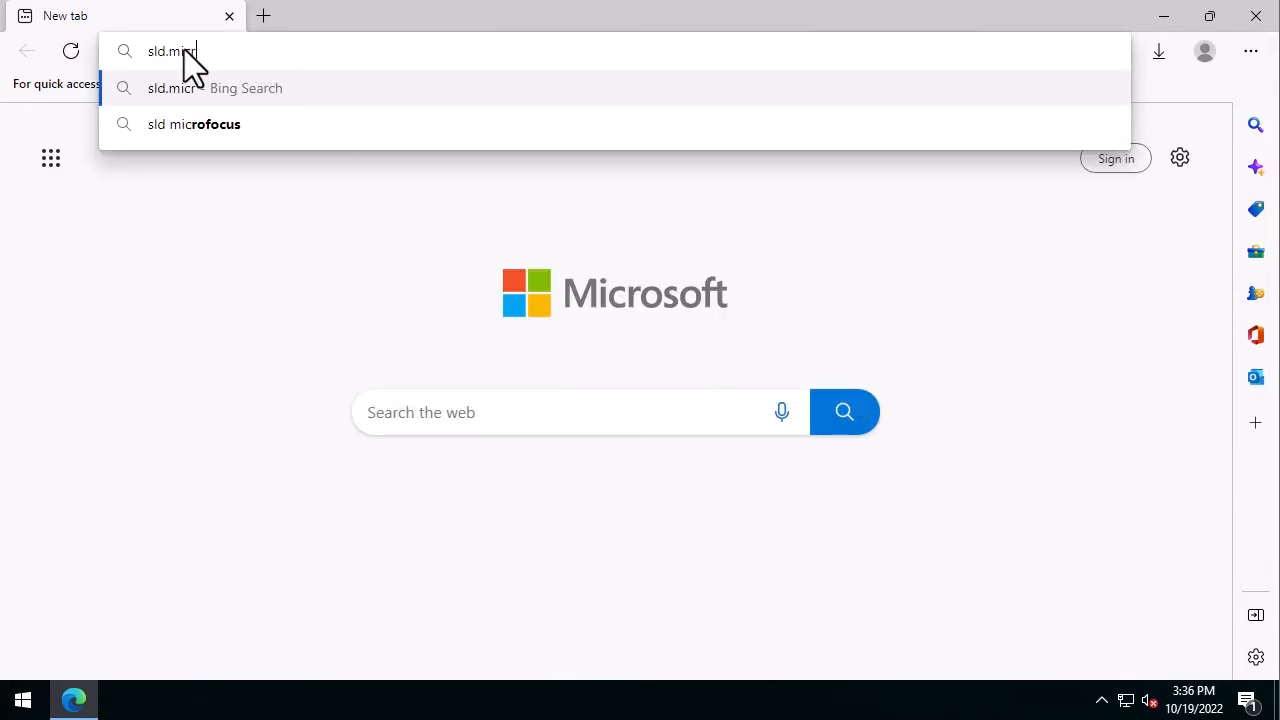
pyautogui.write('ofocus')
pyautogui.press('Return')
# Log in with the account user name, accept the terms, and dismiss the entitlements notice
pyautogui.click(267, 381)
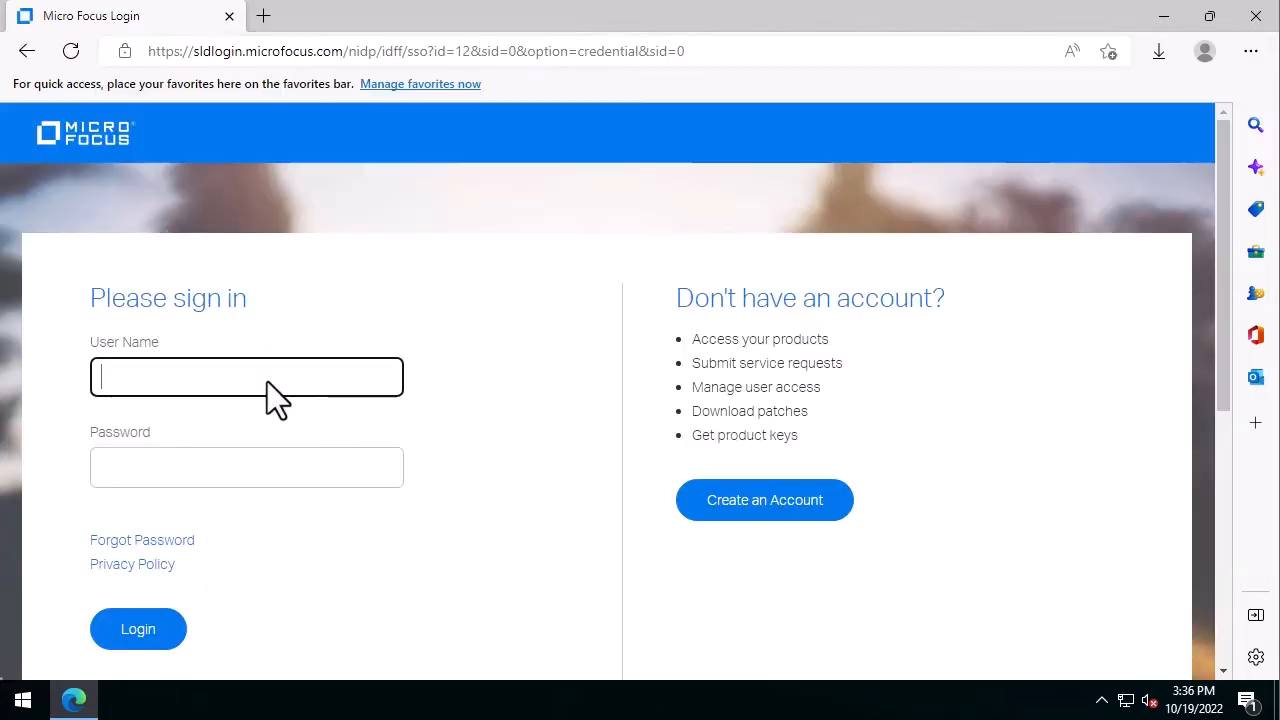
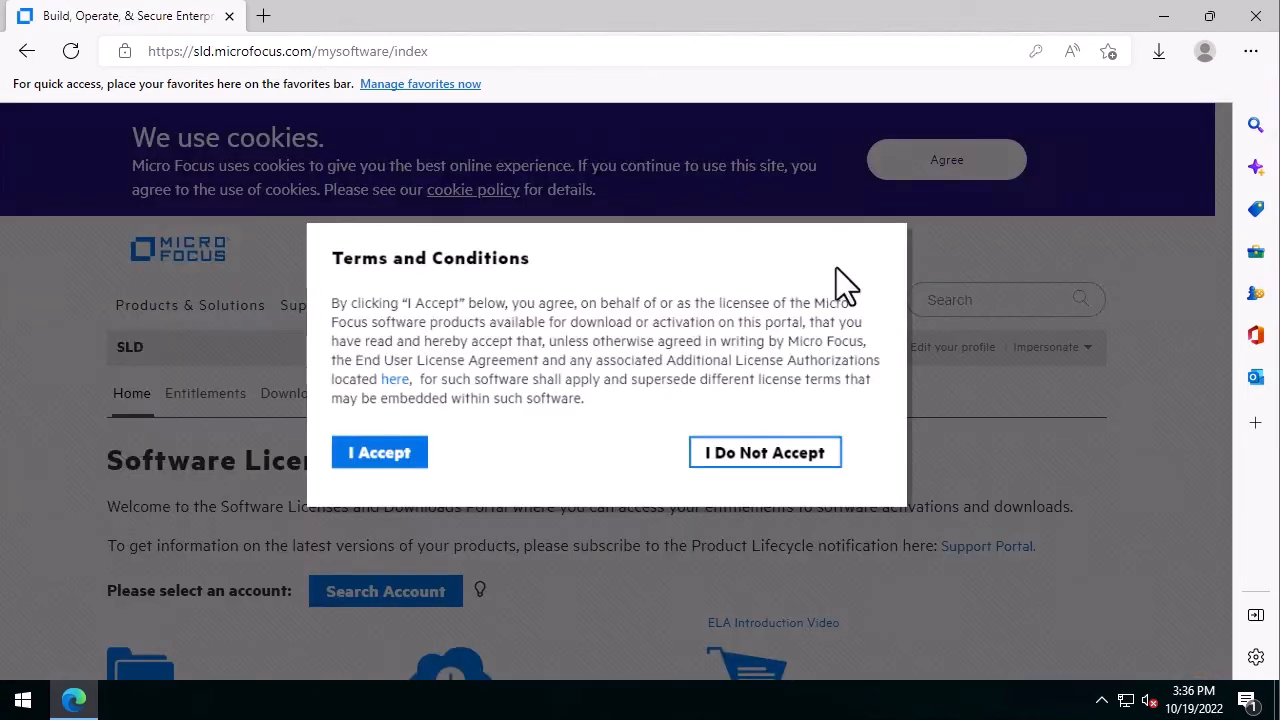
pyautogui.click(370, 461)
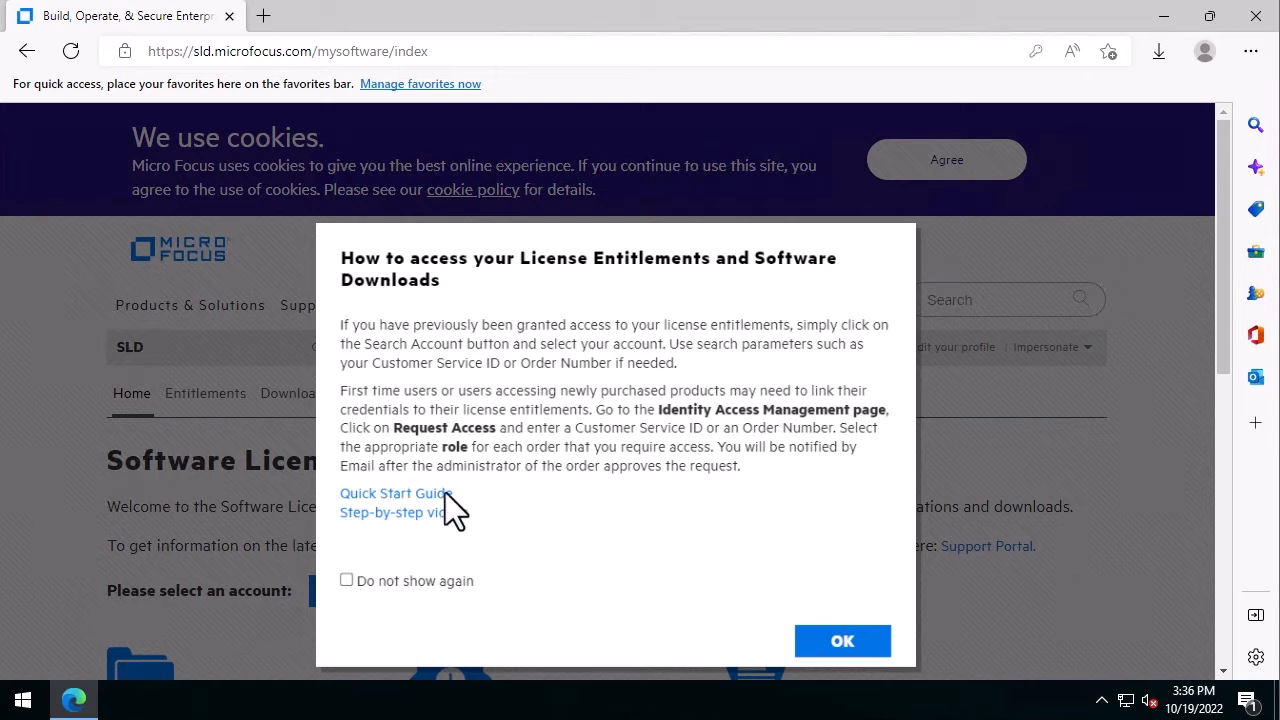
pyautogui.click(836, 648)
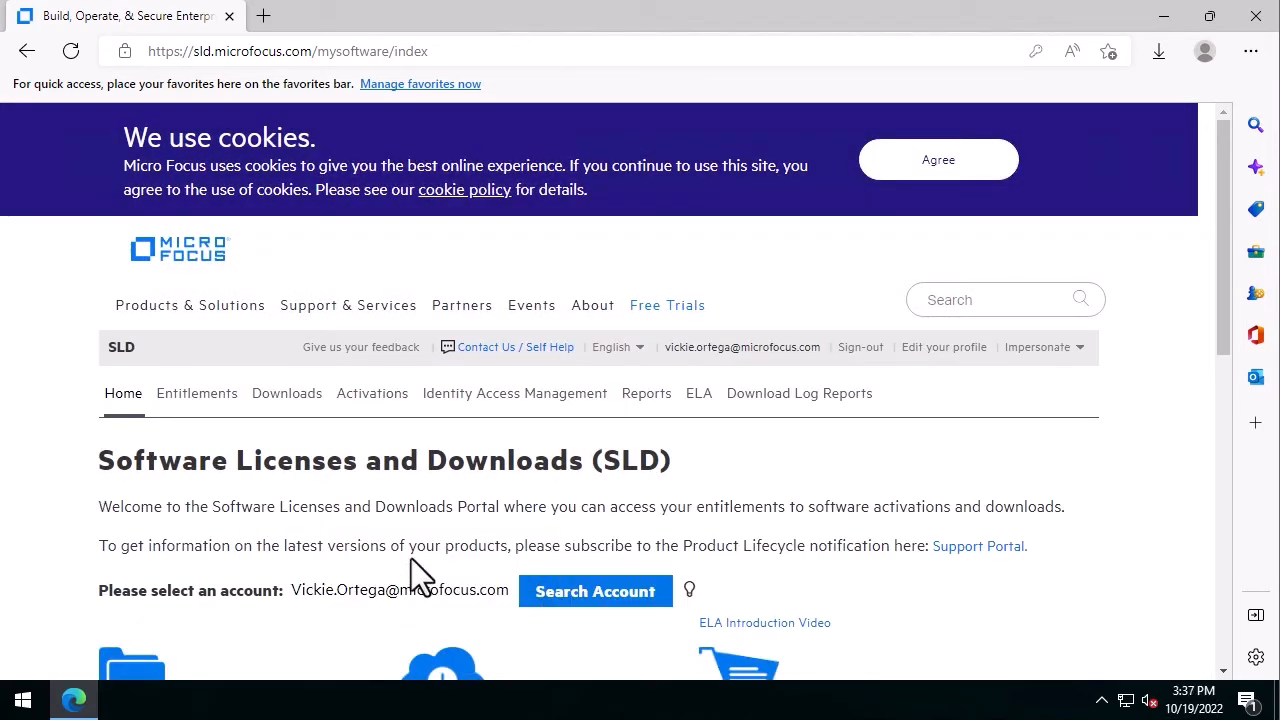
# Go to Software Downloads and choose Solutions Business Manager (SBM) as the product
pyautogui.scroll(-3, 411, 558)
pyautogui.click(440, 432)
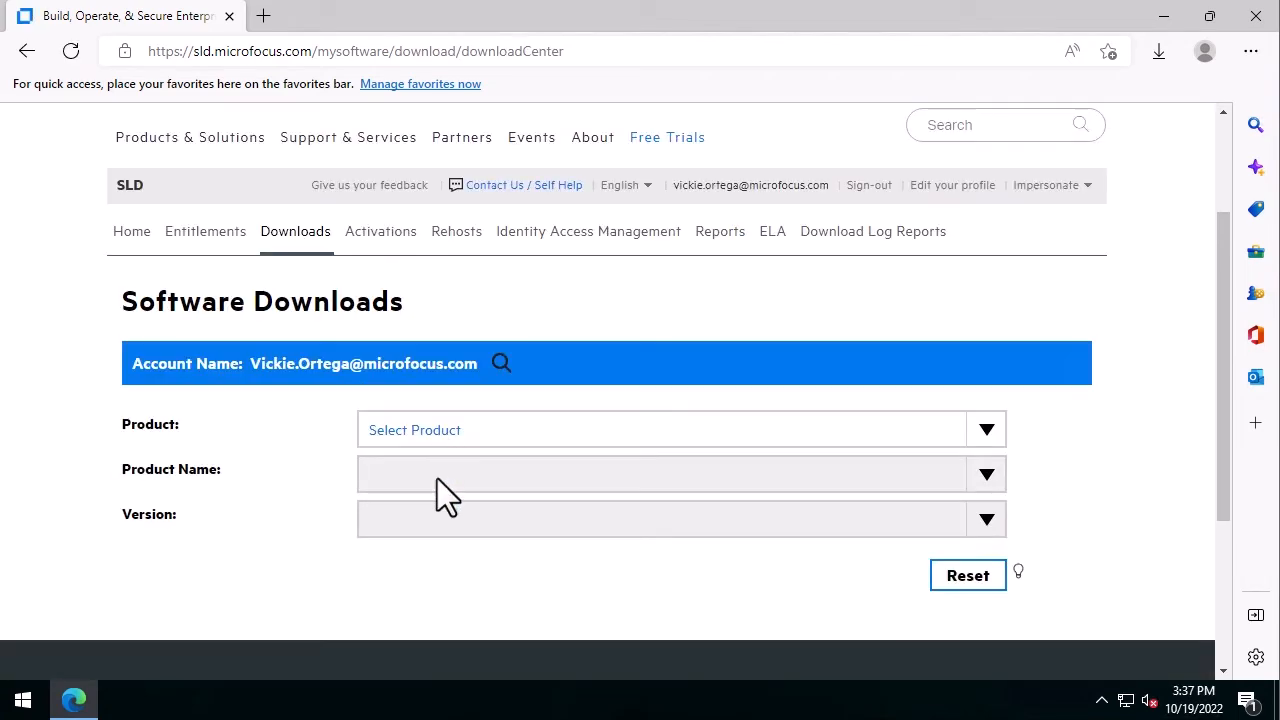
pyautogui.click(439, 437)
pyautogui.scroll(-1, 436, 600)
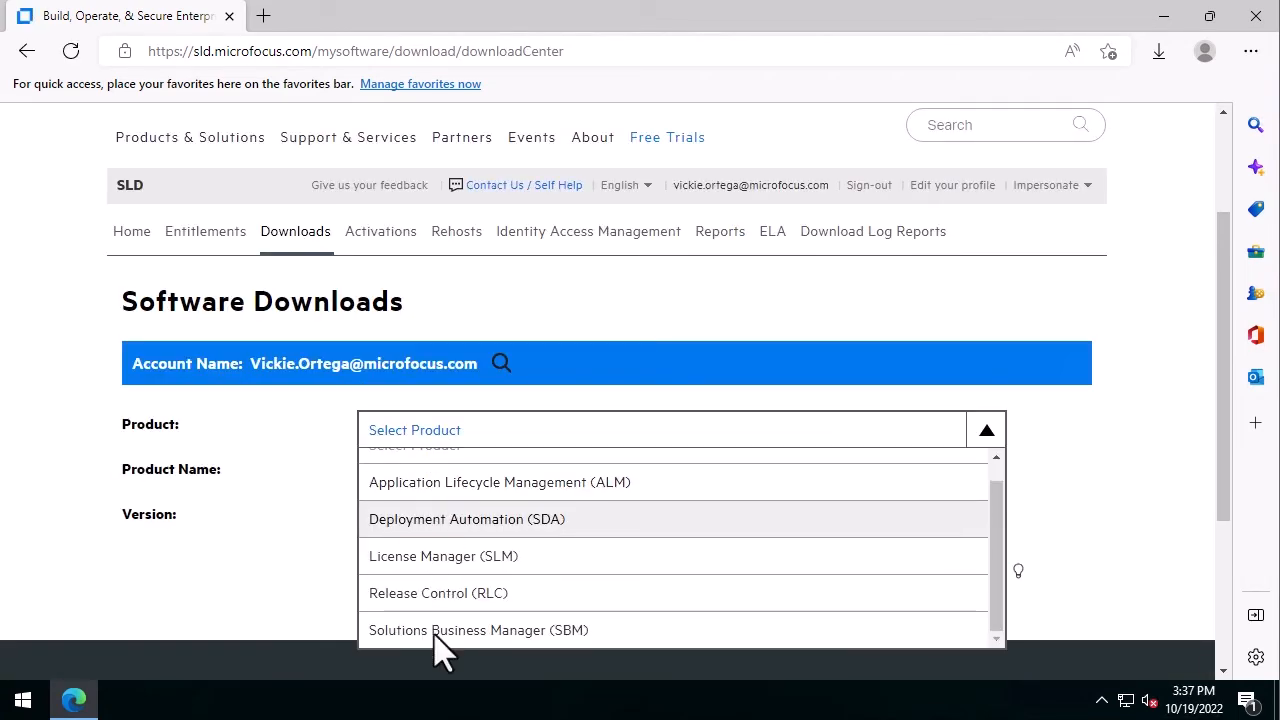
pyautogui.click(443, 649)
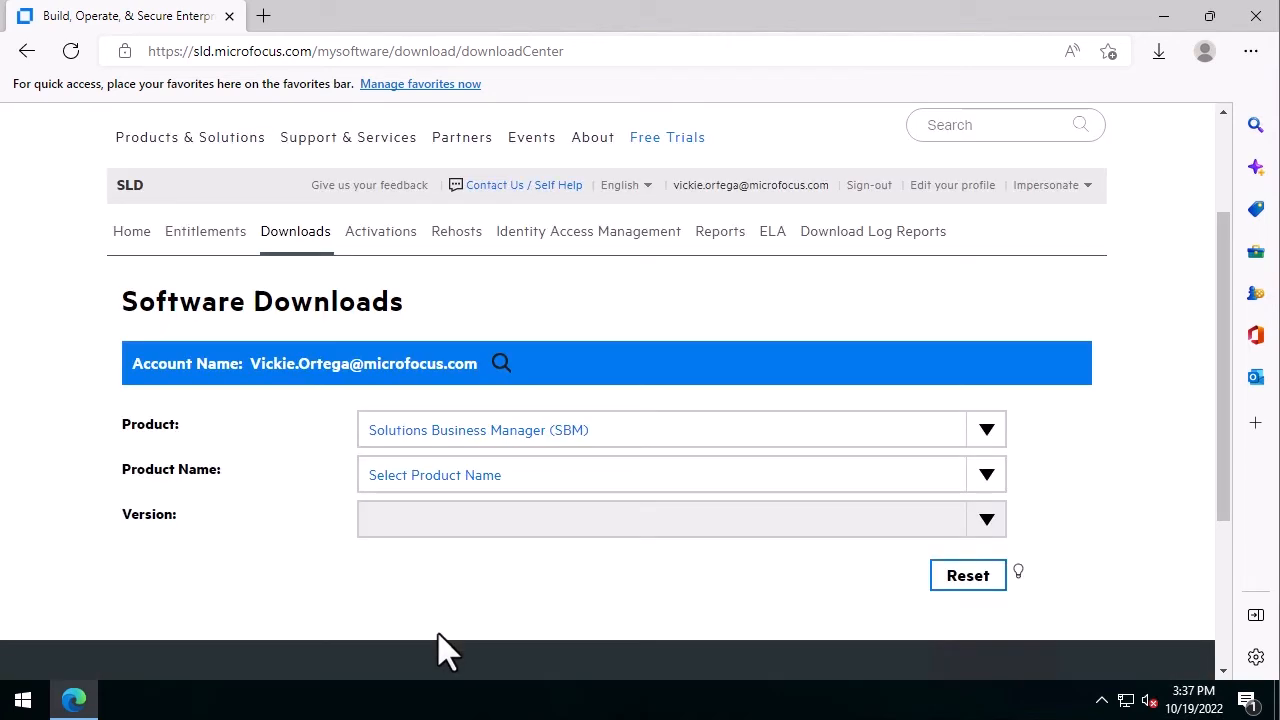
# Pick SBM Production Concurrent User Sub SW E-LTU, version 12.0, and scroll to the listed files
pyautogui.click(446, 475)
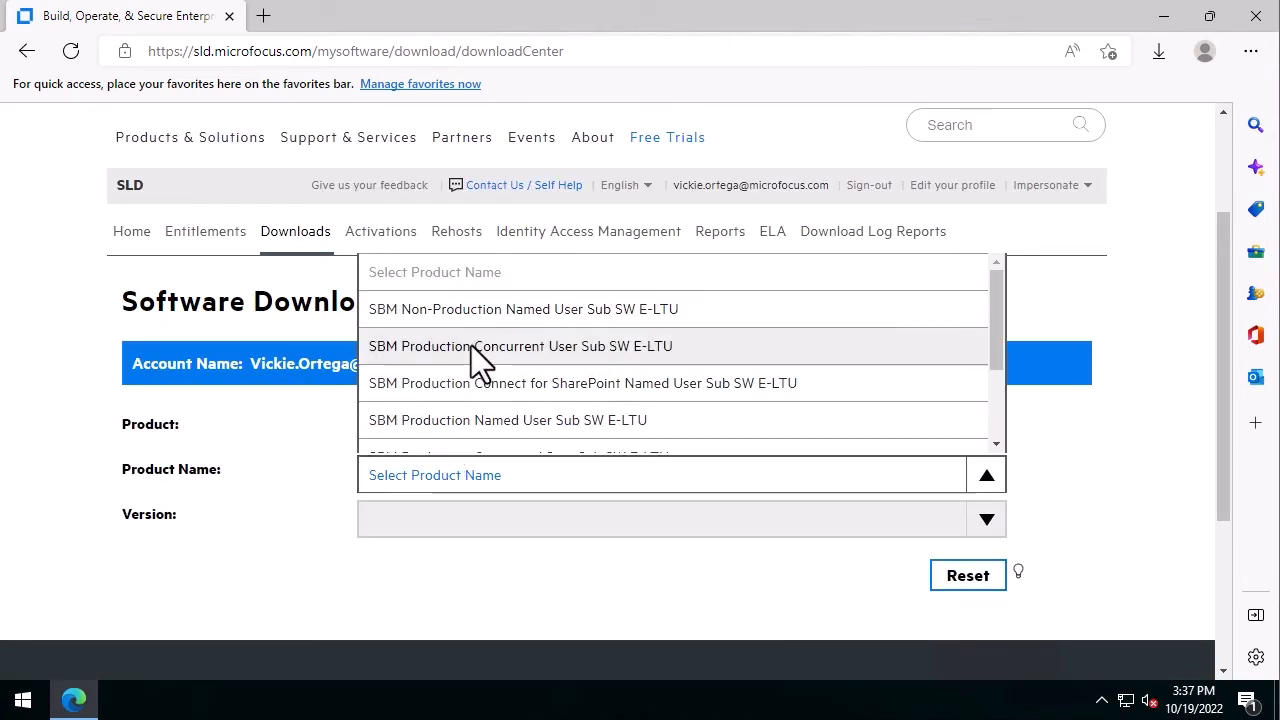
pyautogui.click(470, 350)
pyautogui.click(450, 520)
pyautogui.click(433, 353)
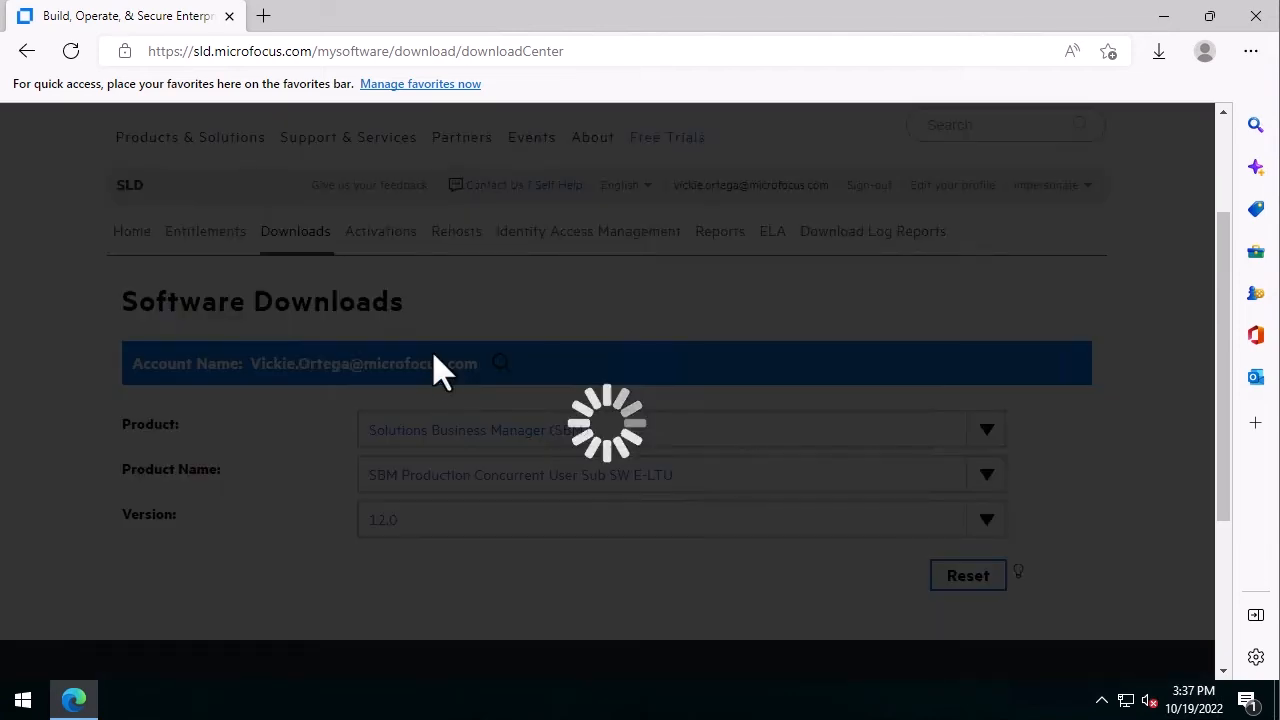
pyautogui.scroll(-2, 433, 521)
pyautogui.scroll(-2, 432, 488)
pyautogui.scroll(-1, 432, 486)
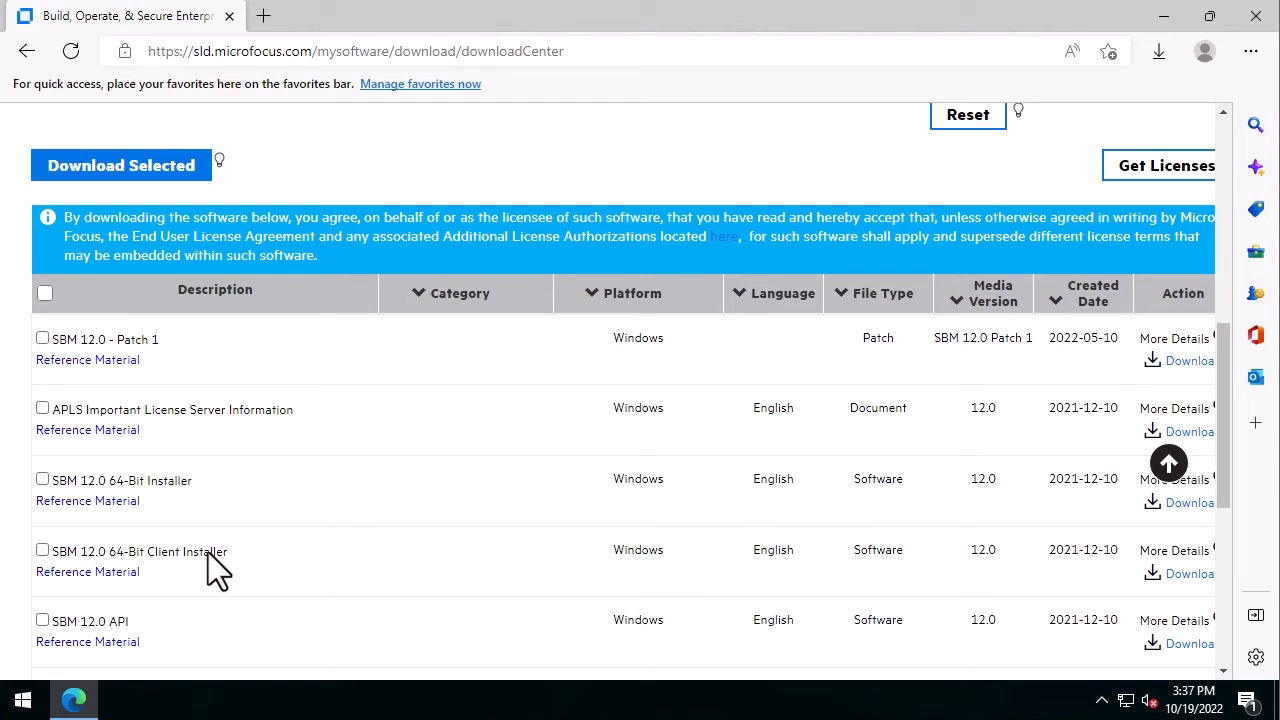
# Download the SBM 12.0 64-Bit Client Installer and show SMC120_x64.exe in its folder
pyautogui.click(1191, 575)
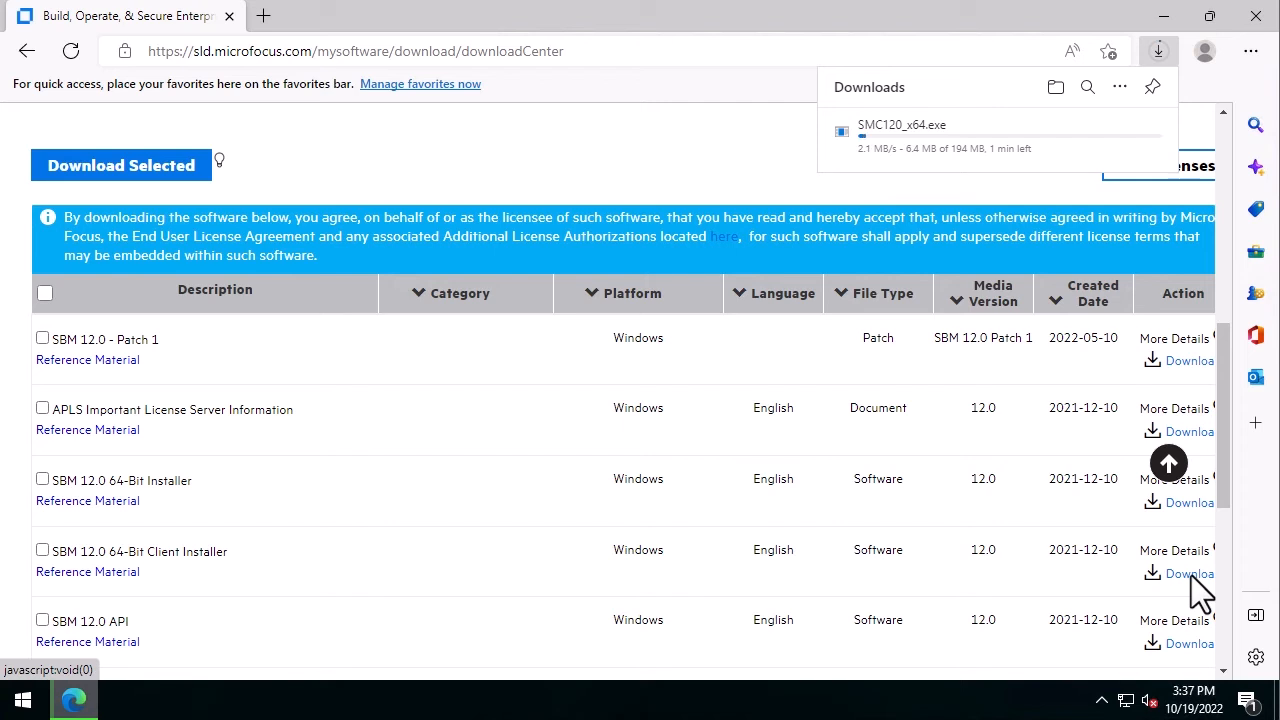
pyautogui.click(1087, 132)
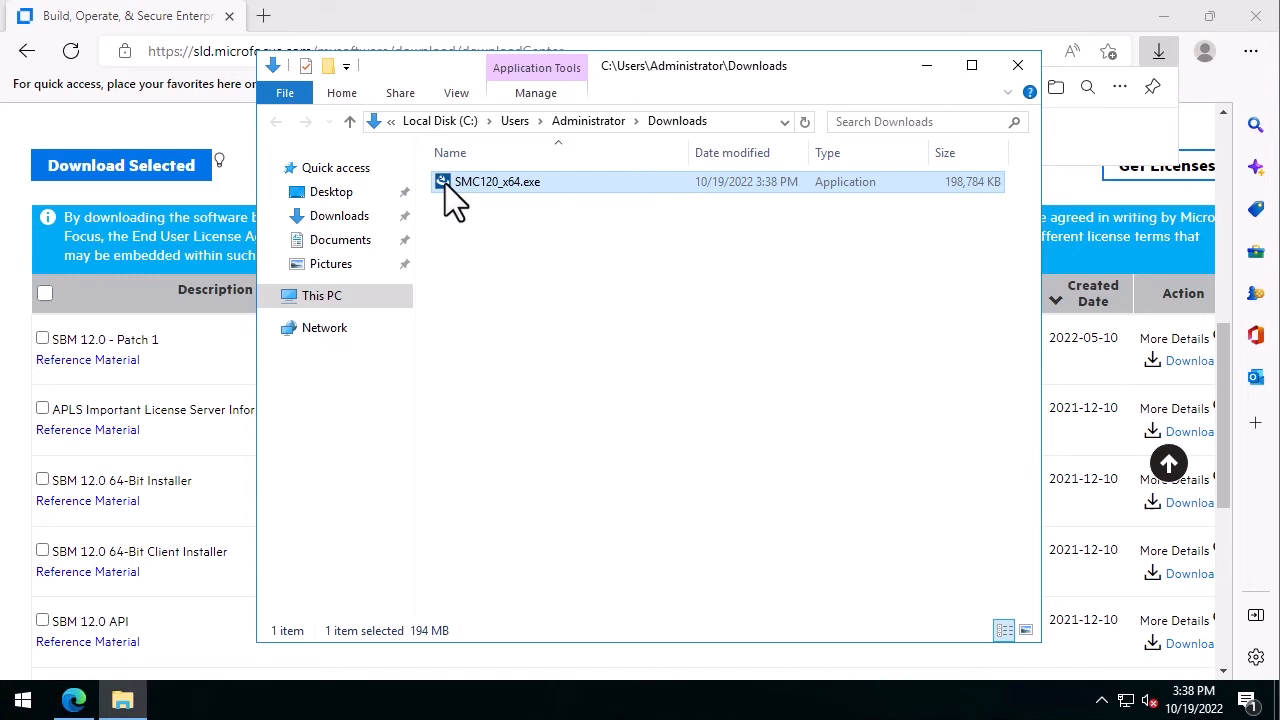
# Run SMC120_x64.exe, allowing it past the security warning
pyautogui.doubleClick(445, 182)
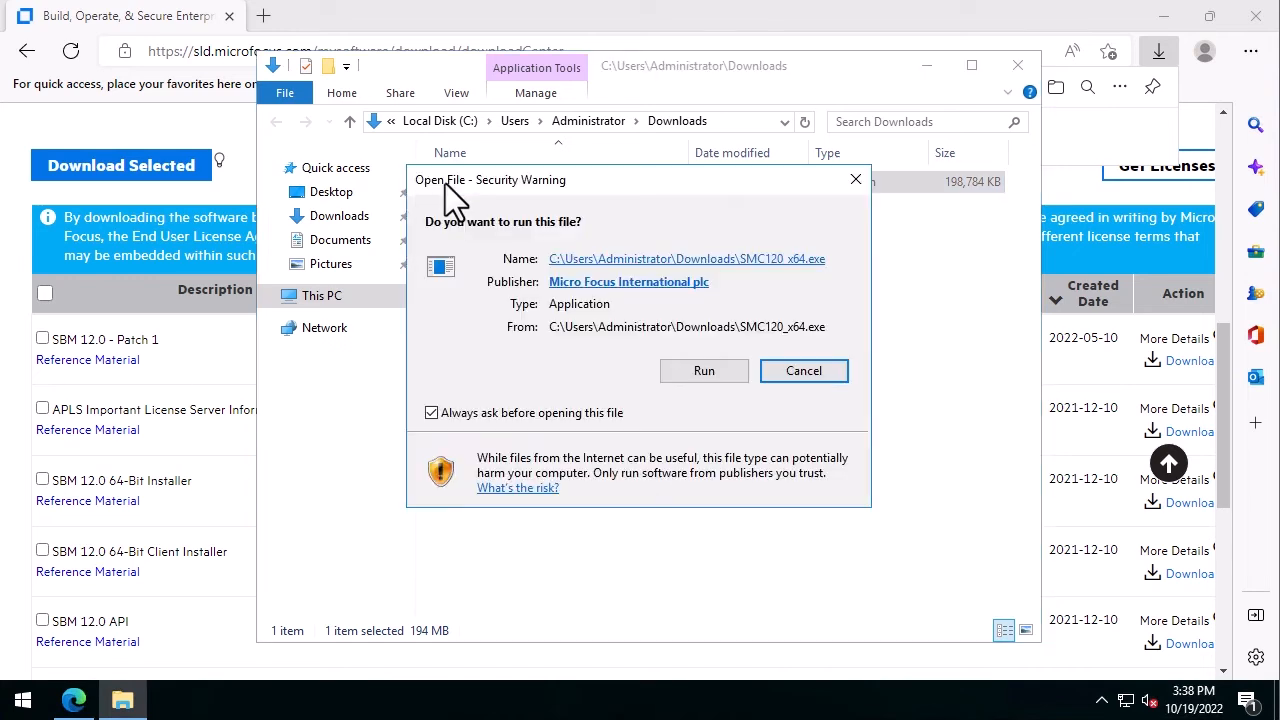
pyautogui.click(700, 371)
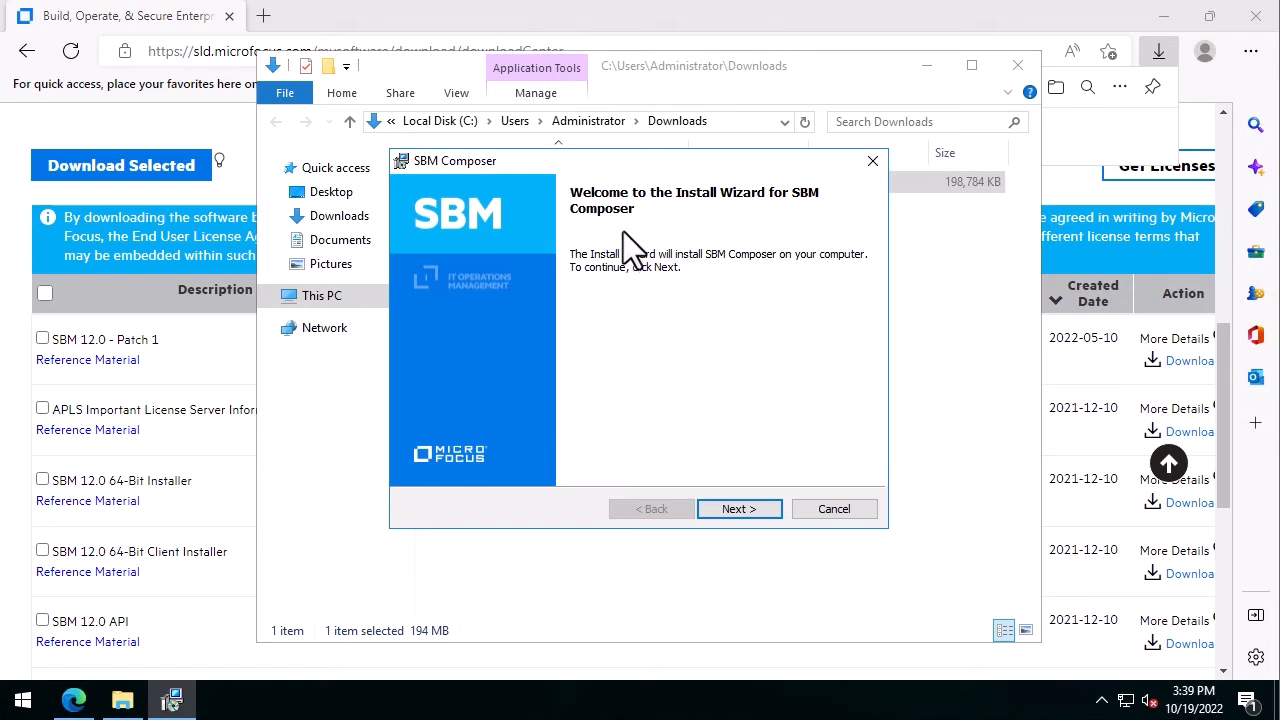
# Install SBM Composer to the default folder after accepting the license, then close the Downloads window
pyautogui.click(749, 509)
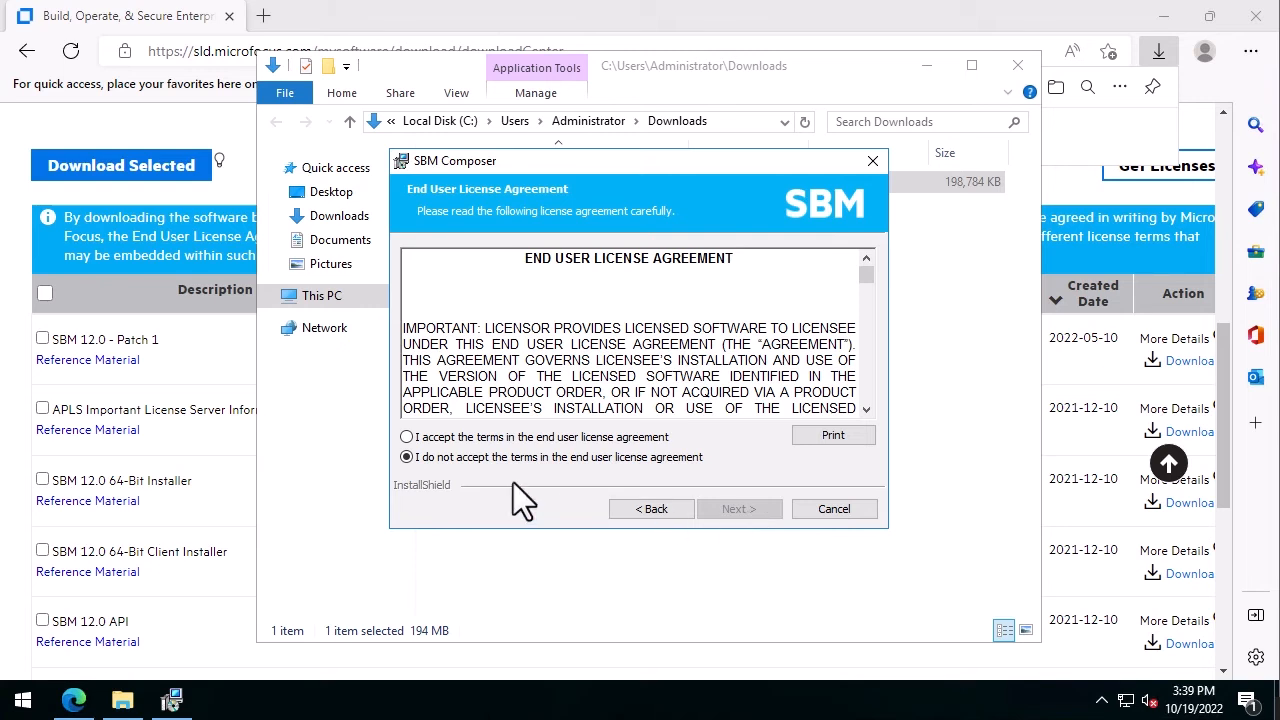
pyautogui.click(407, 437)
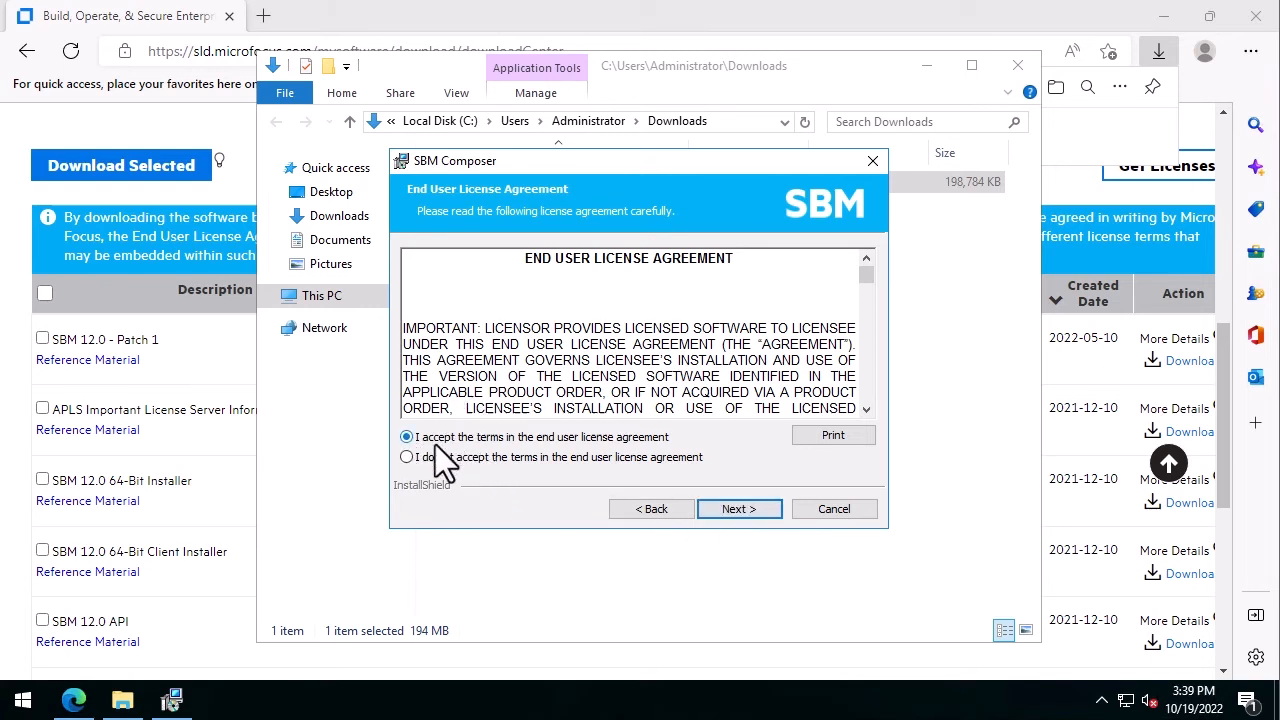
pyautogui.click(737, 509)
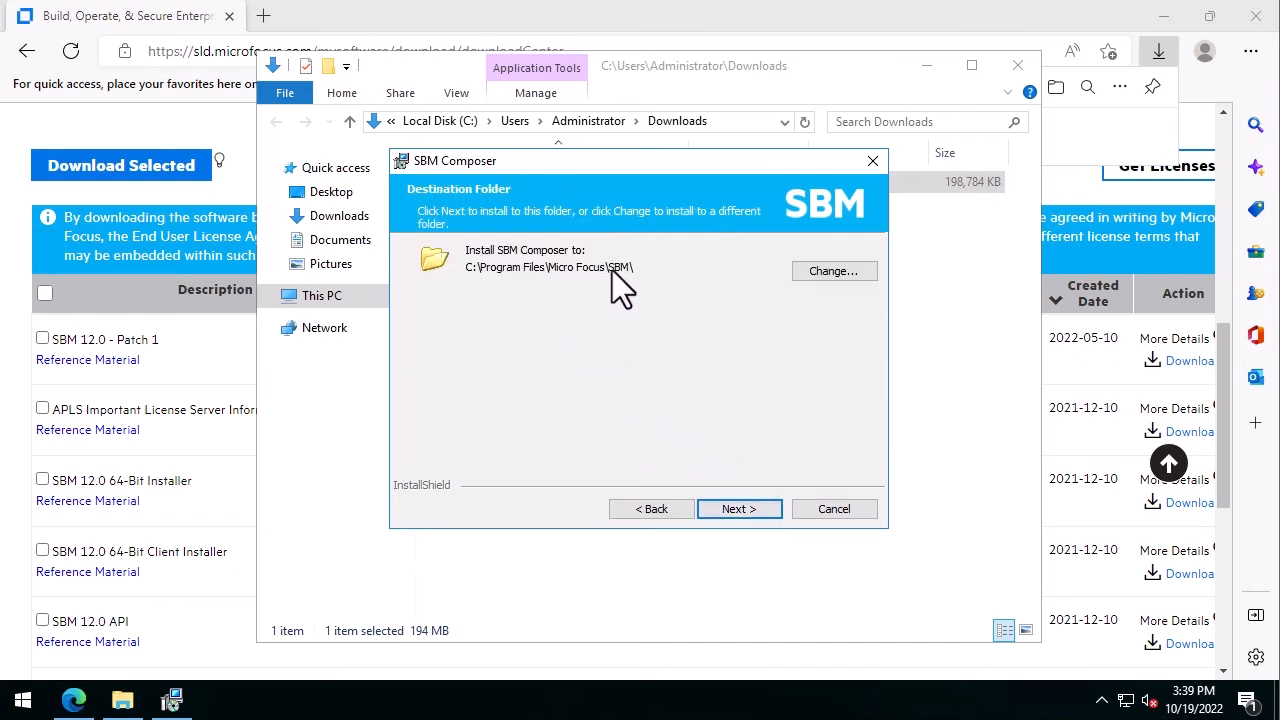
pyautogui.click(729, 513)
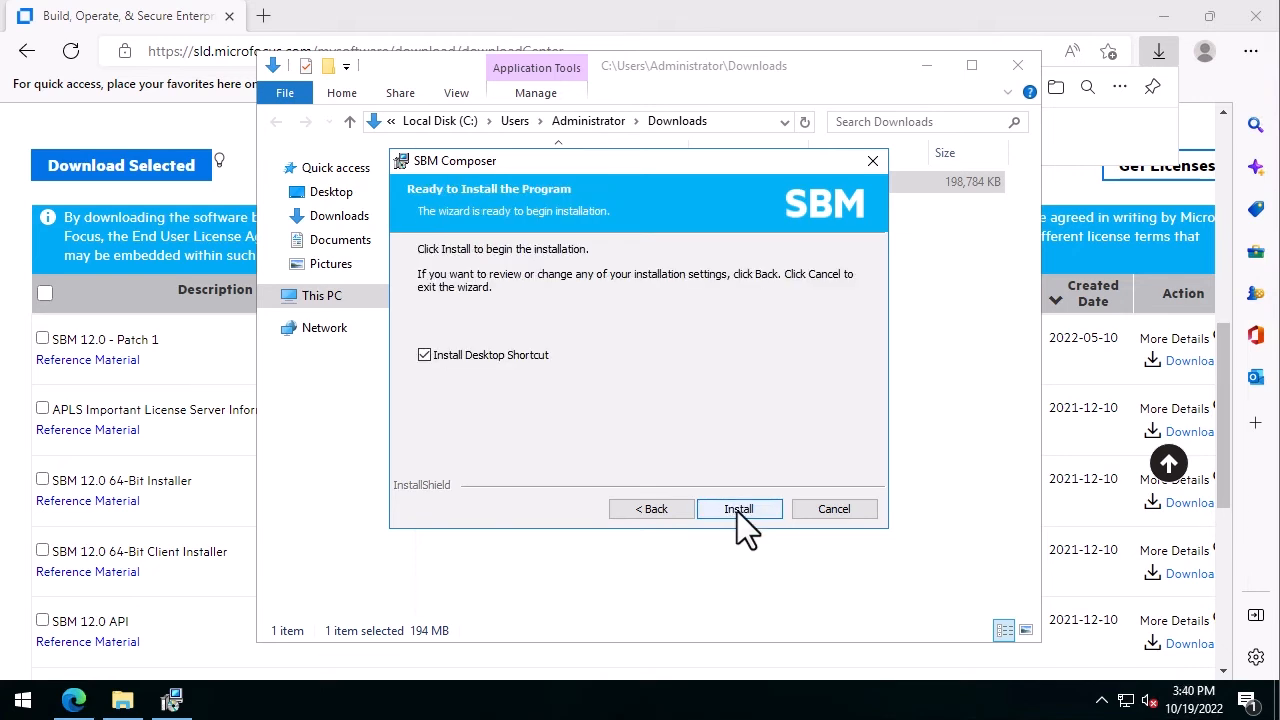
pyautogui.click(737, 511)
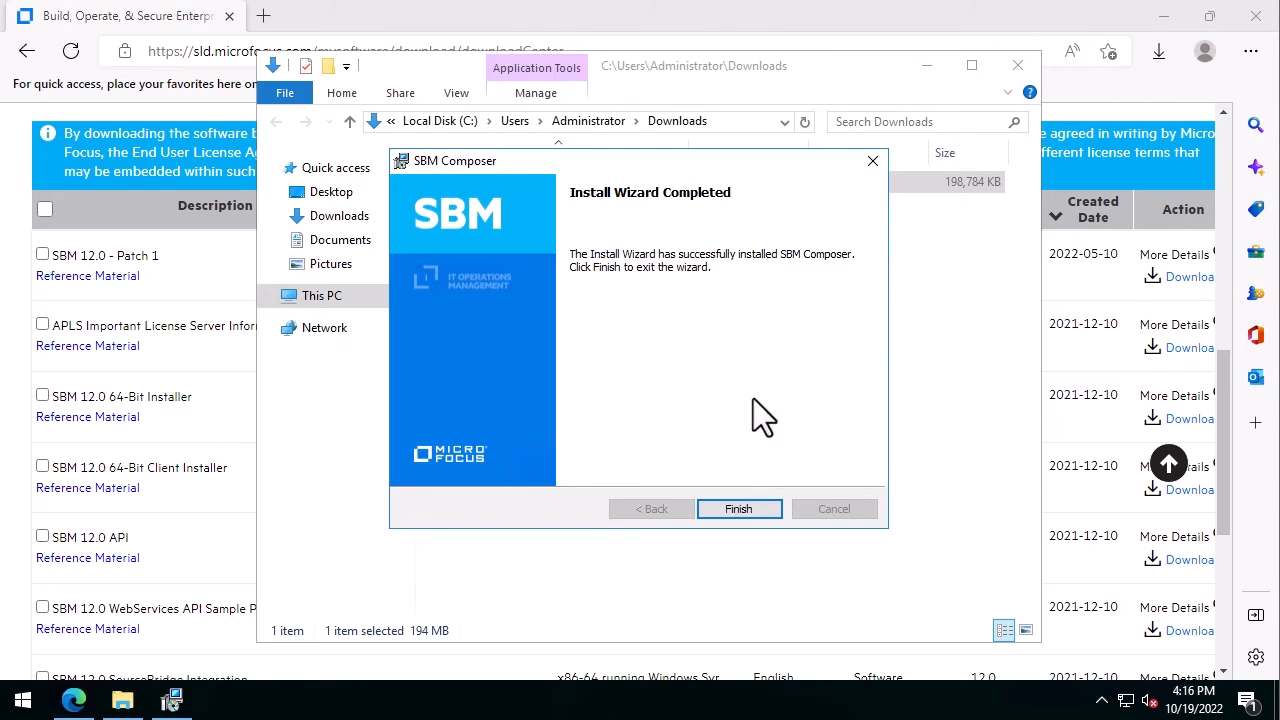
pyautogui.click(740, 509)
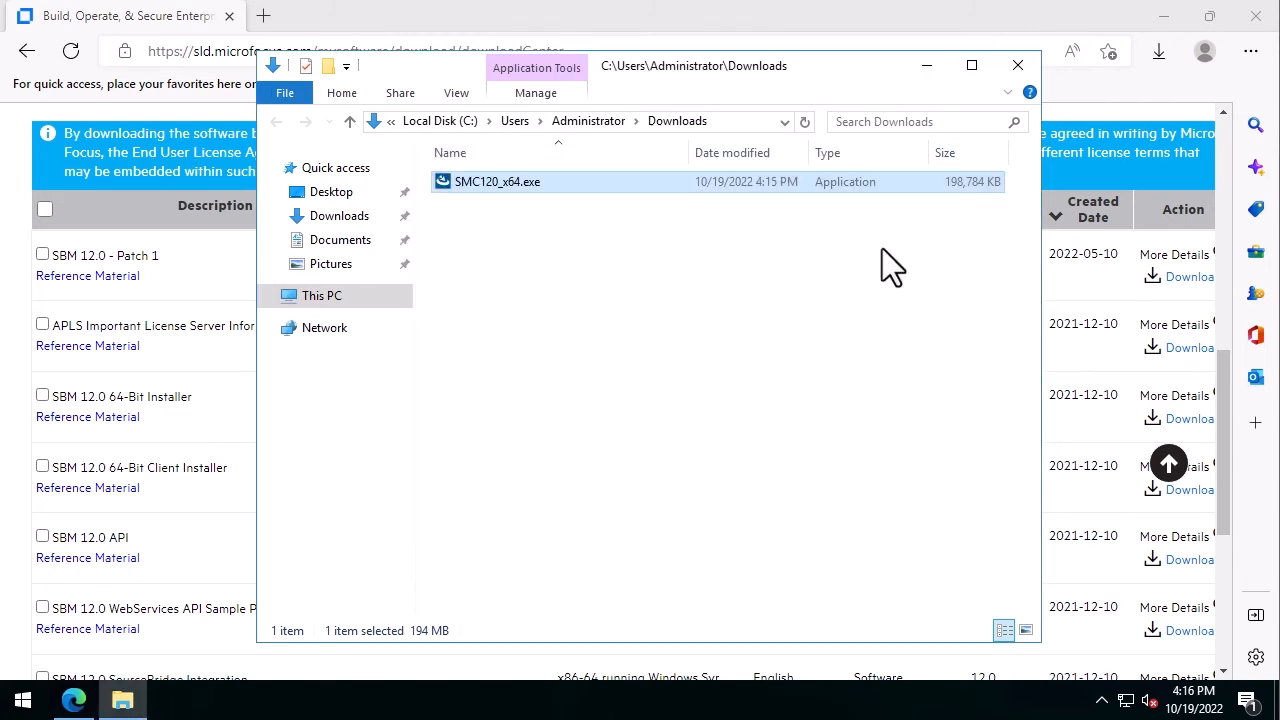
pyautogui.click(1018, 66)
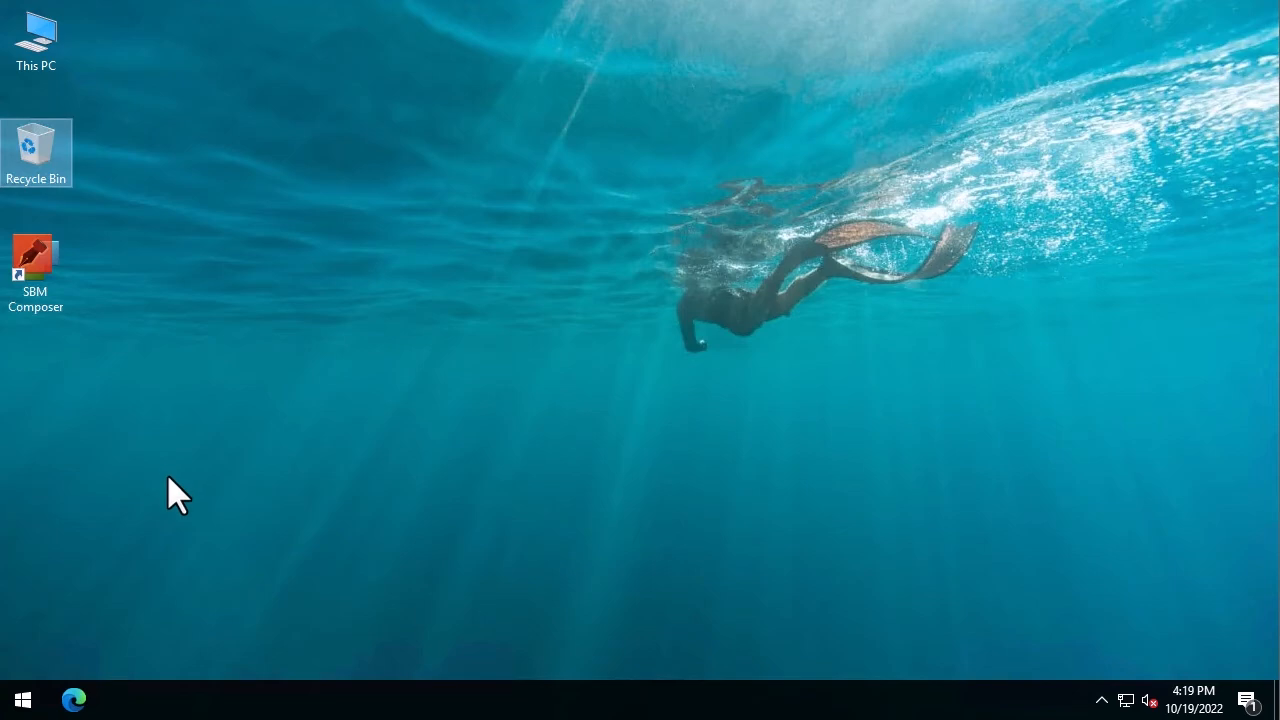
pyautogui.click(74, 701)
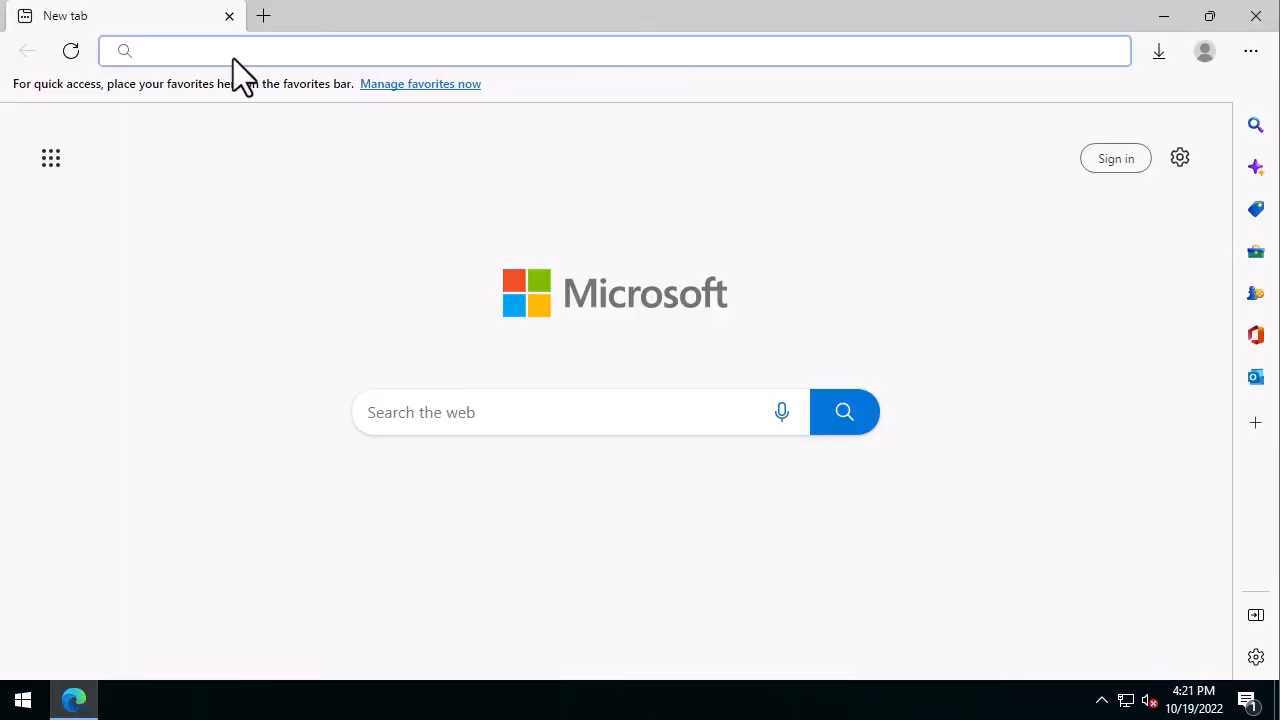
pyautogui.write('h')
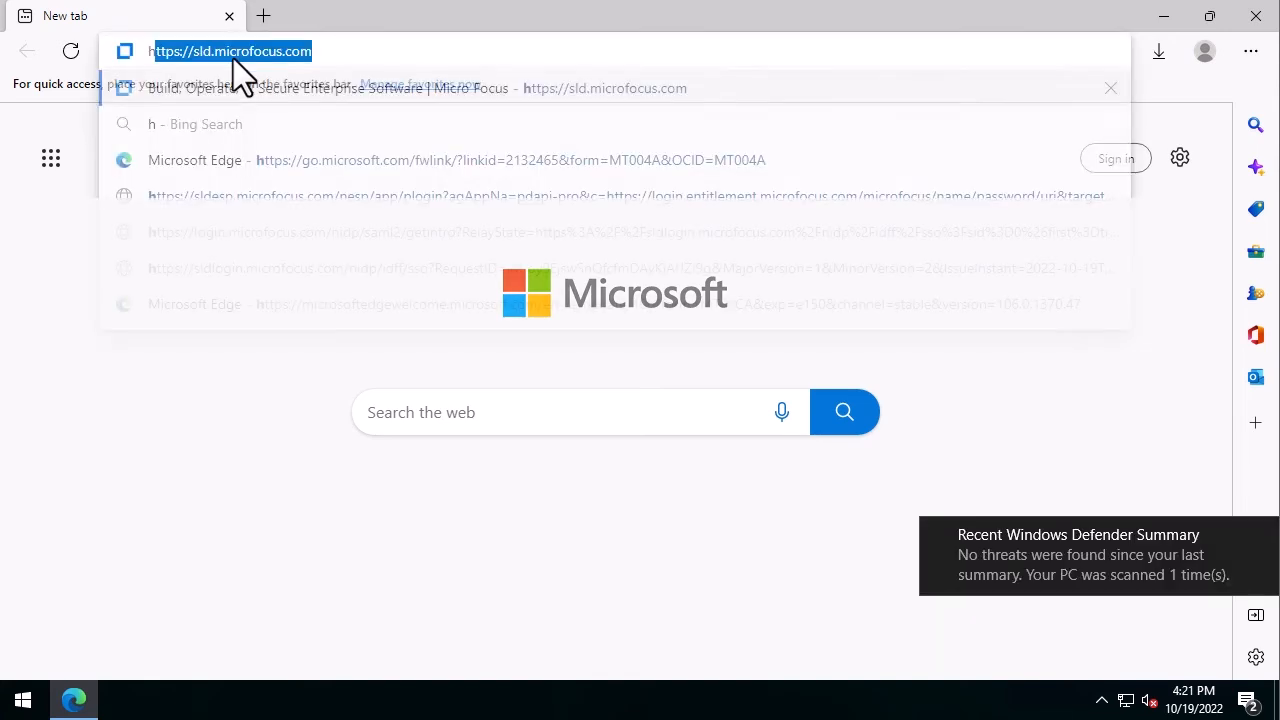
pyautogui.write('ttp://sbm')
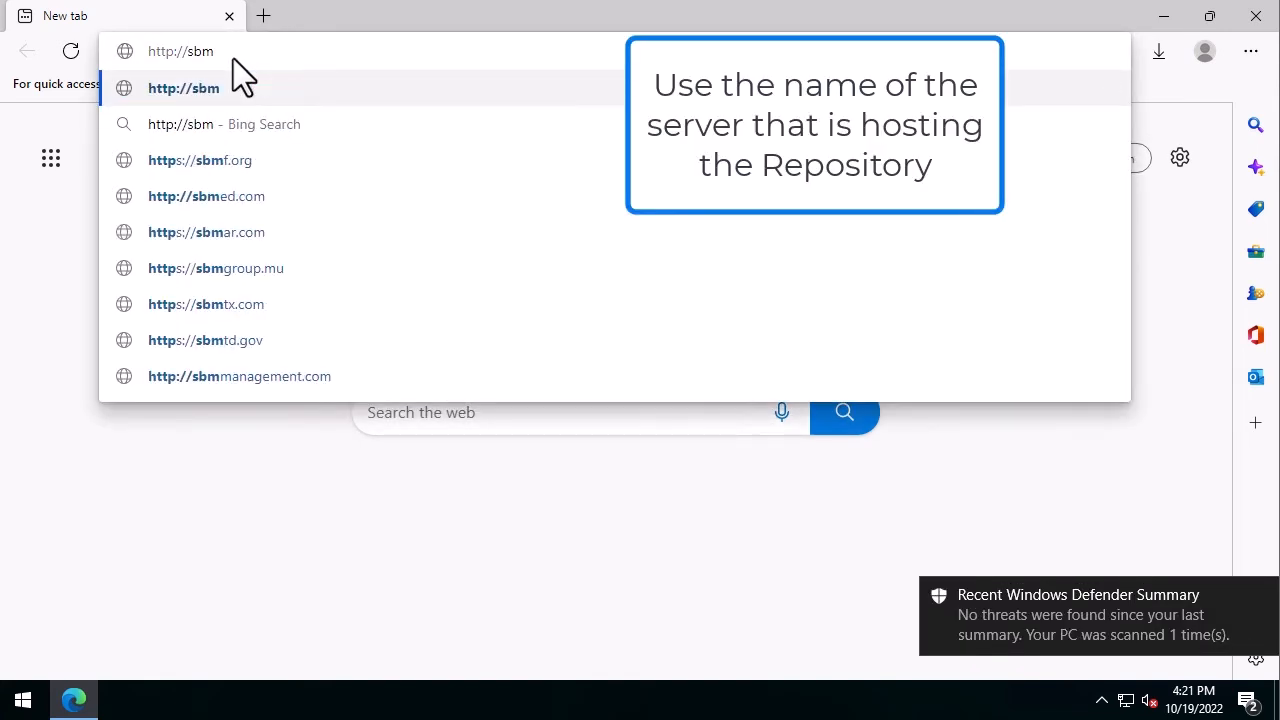
pyautogui.write('12:')
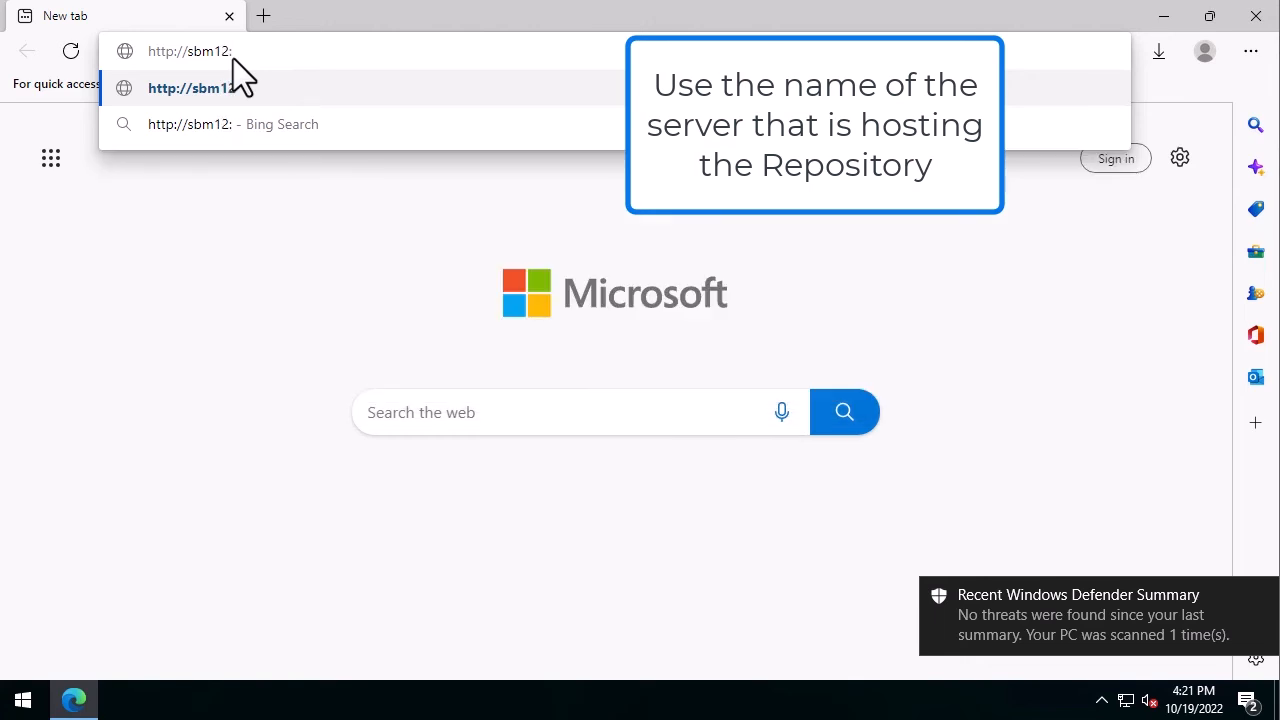
pyautogui.write('80')
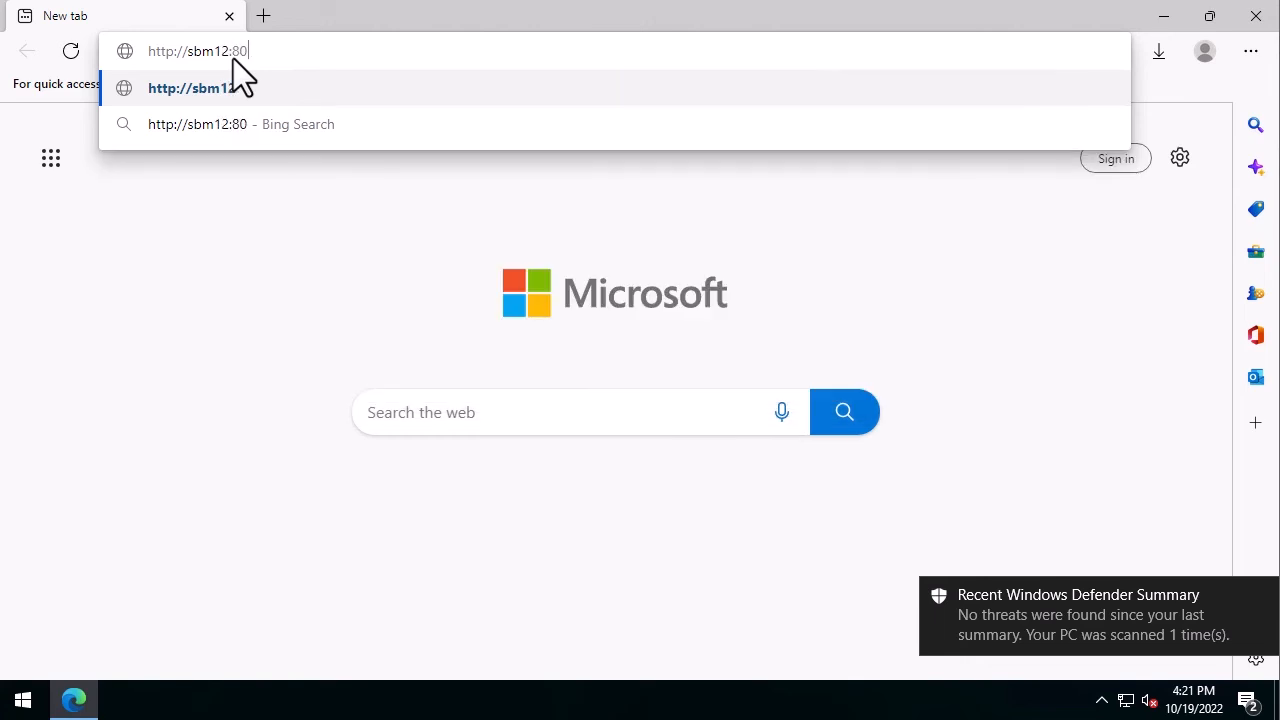
pyautogui.write('85/ma')
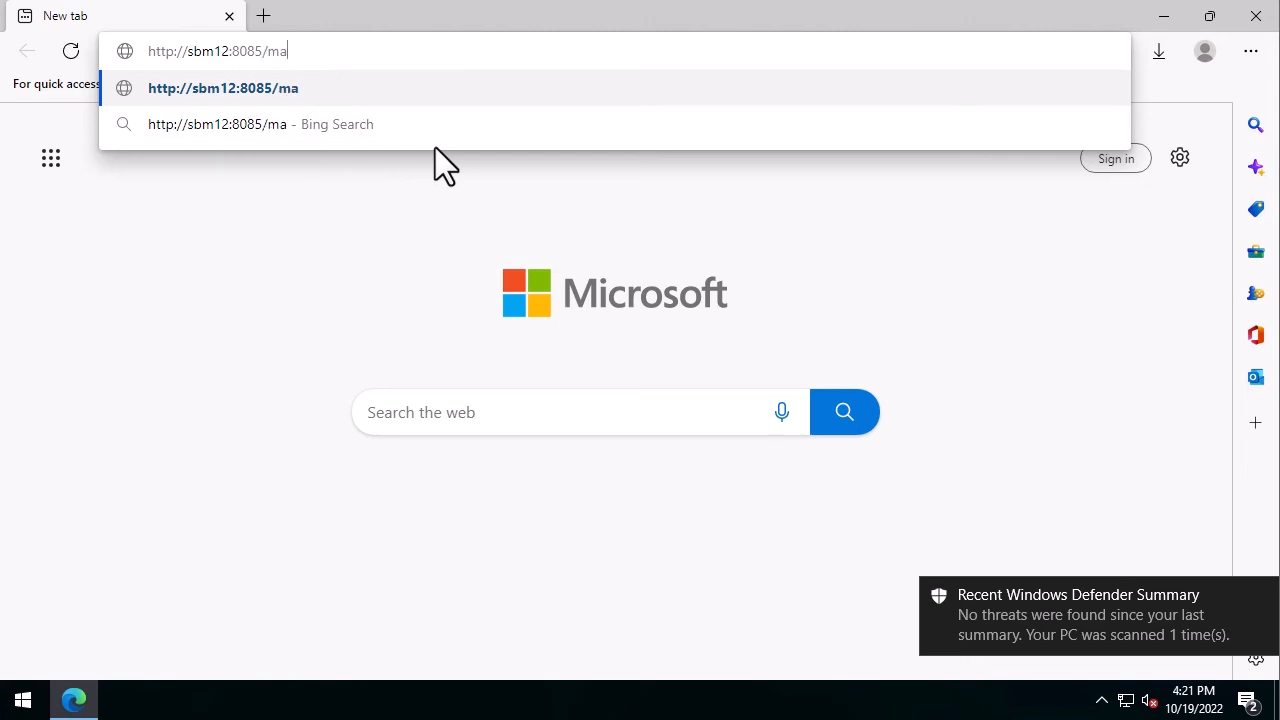
pyautogui.write('shupmgr')
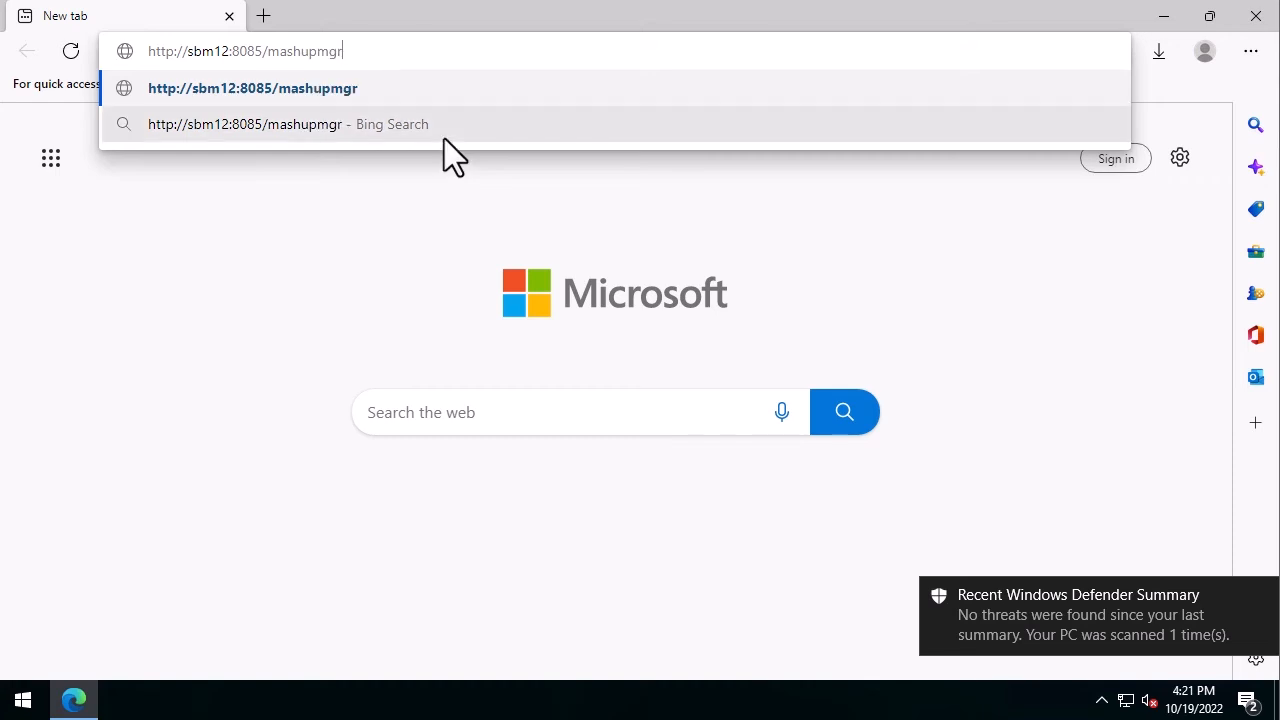
pyautogui.press('Return')
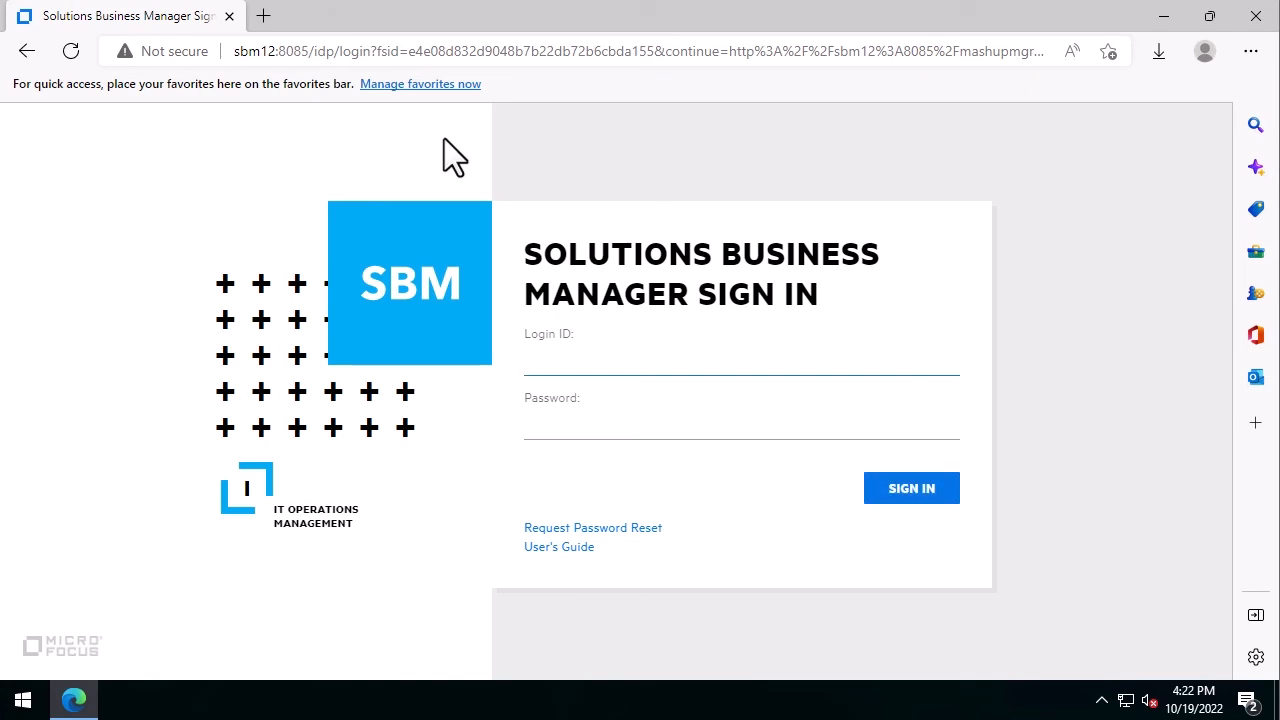
# Sign in with the administrator login ID and password
pyautogui.write('admin')
pyautogui.press('Tab')
pyautogui.write('admin')
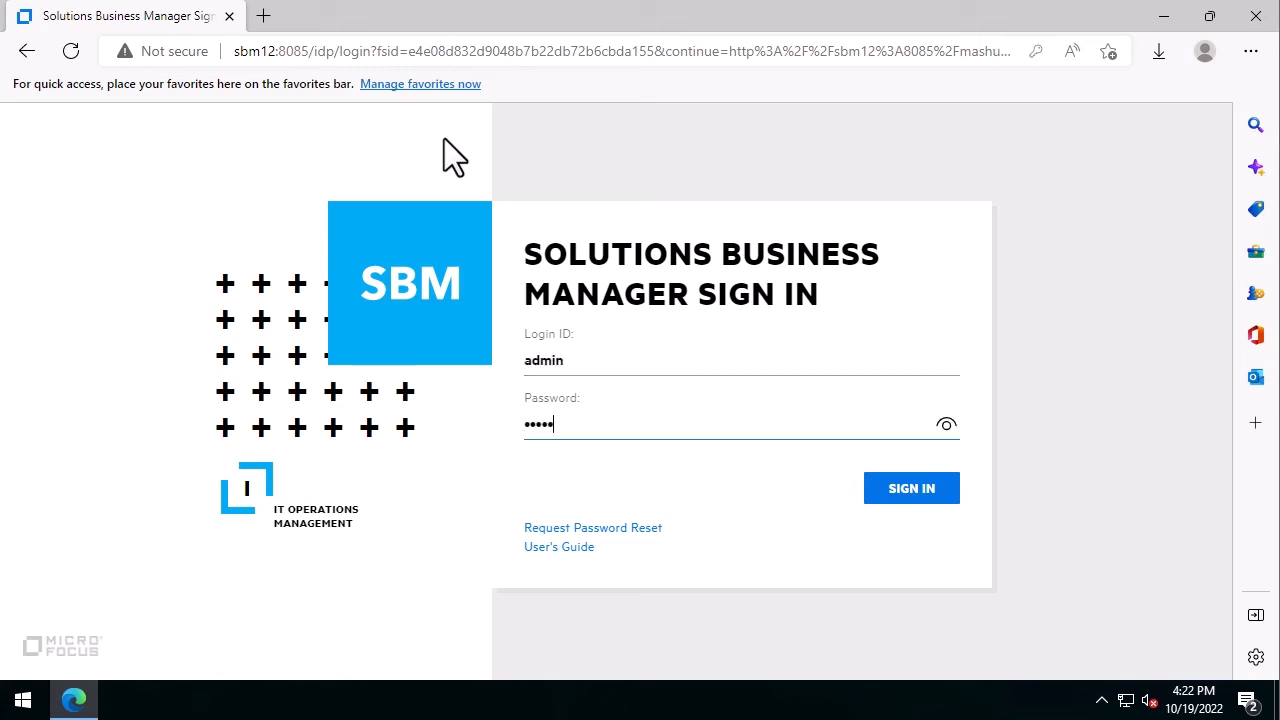
pyautogui.click(912, 490)
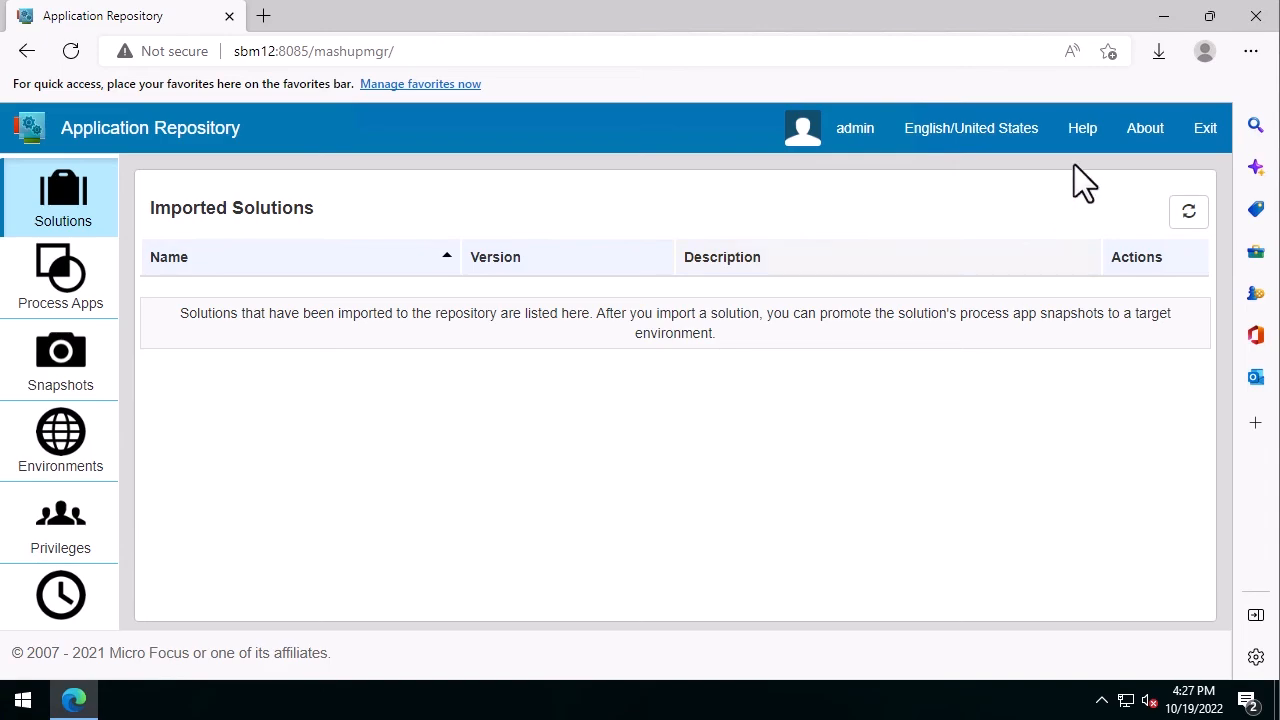
# Minimize Edge, check the Micro Focus Start menu group, and start SBM Composer from its desktop icon
pyautogui.click(1163, 16)
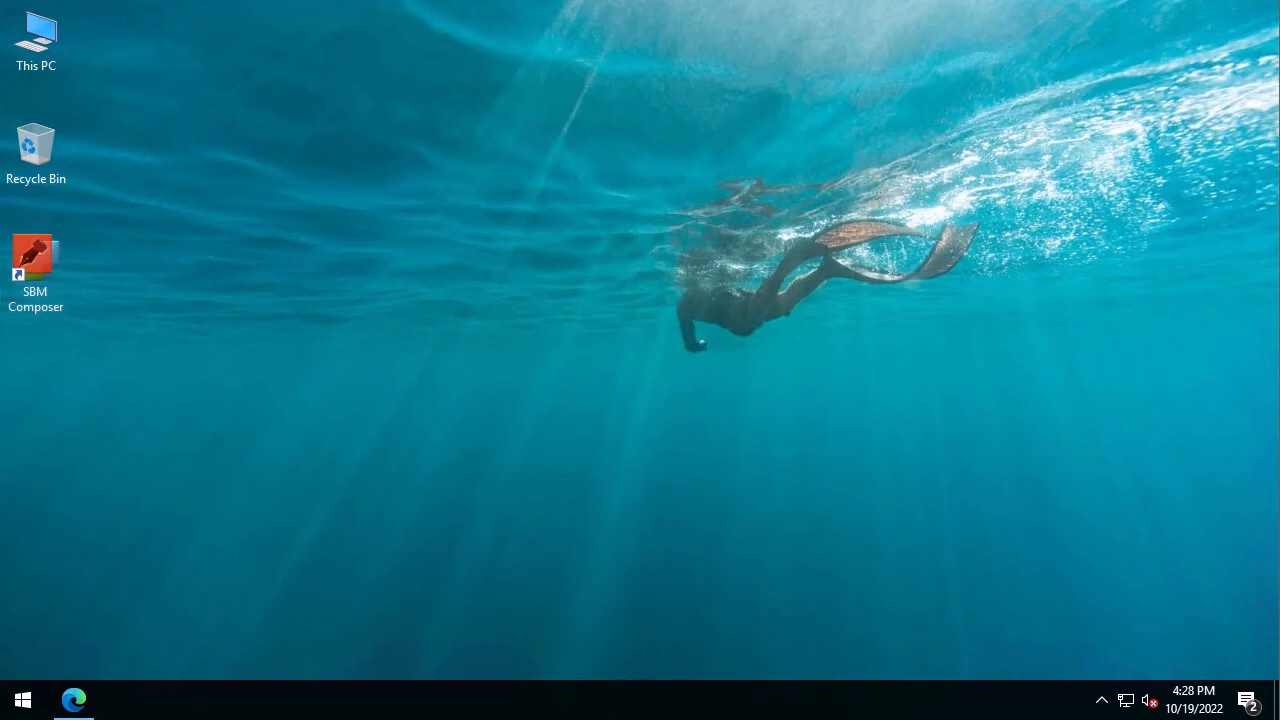
pyautogui.click(20, 706)
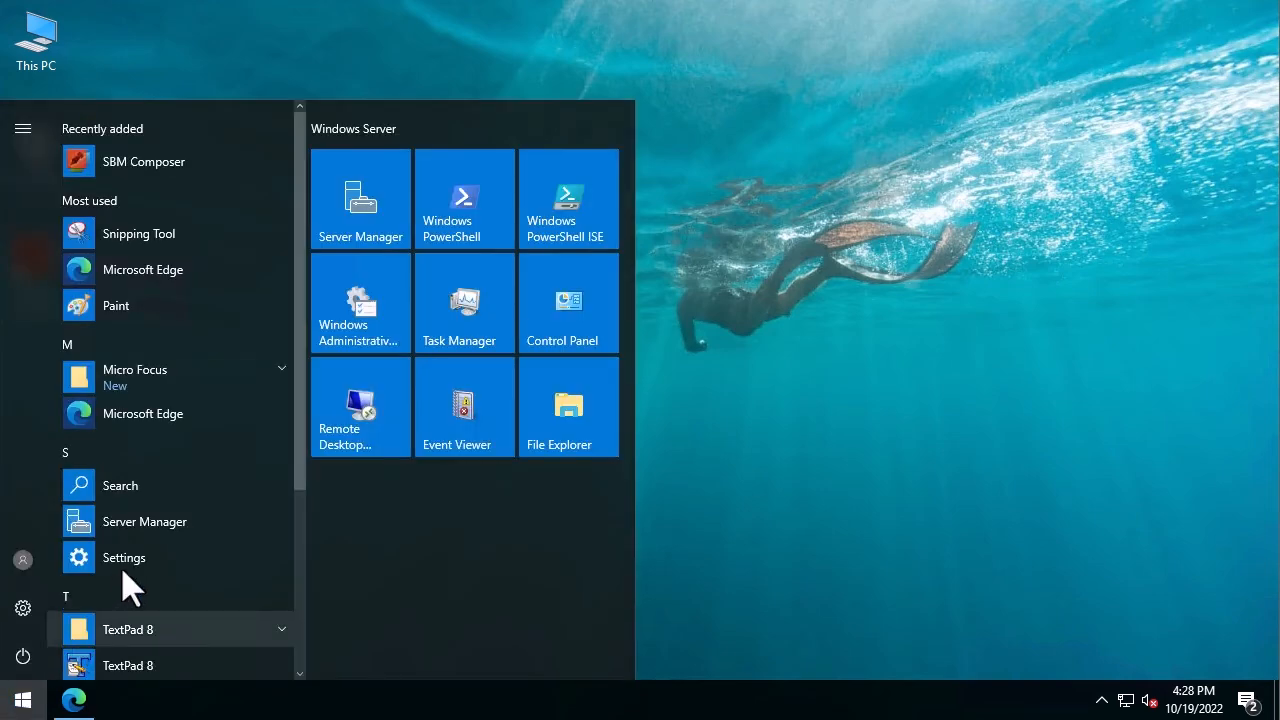
pyautogui.click(283, 380)
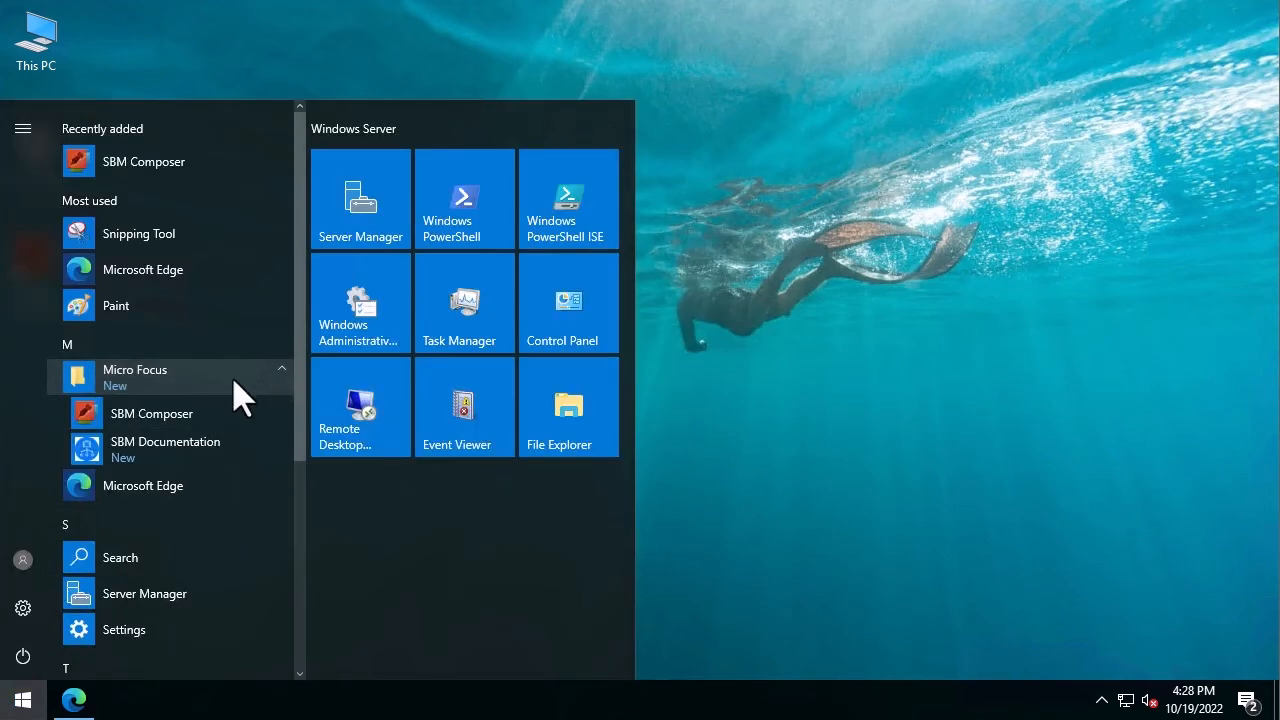
pyautogui.click(870, 445)
pyautogui.doubleClick(35, 253)
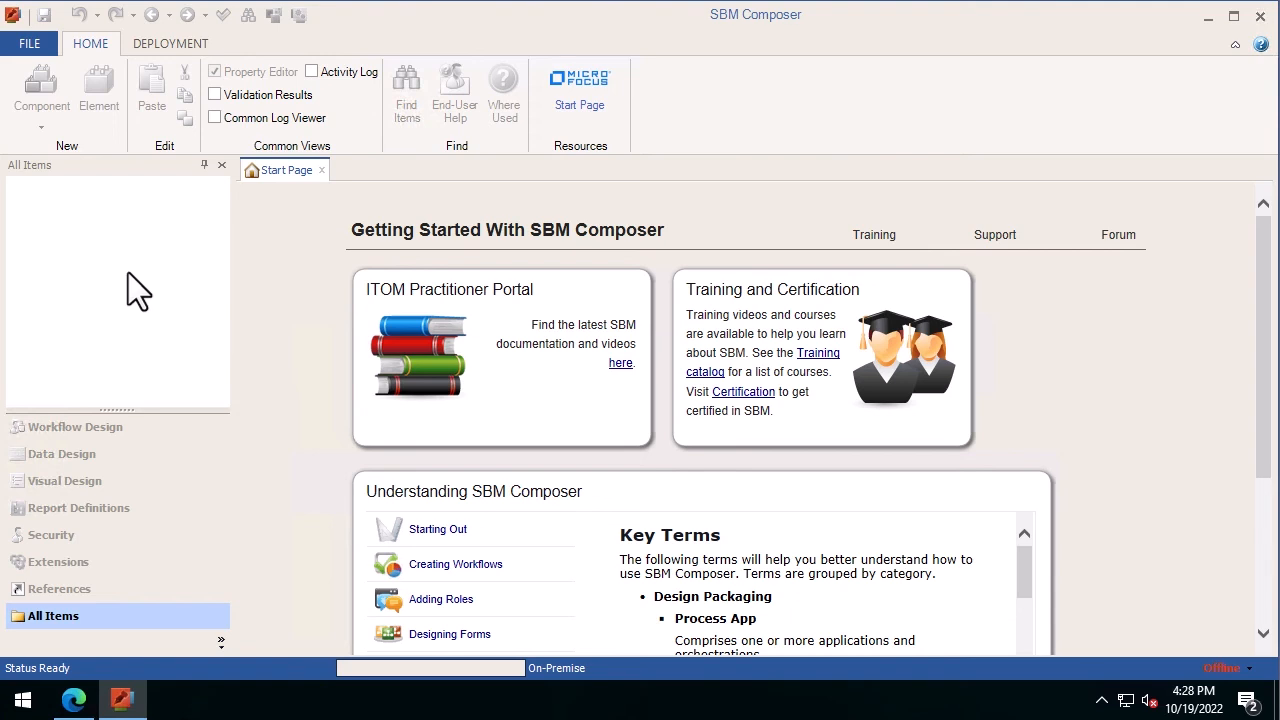
# In Composer Options' Repository connection settings, switch to Work online
pyautogui.click(29, 46)
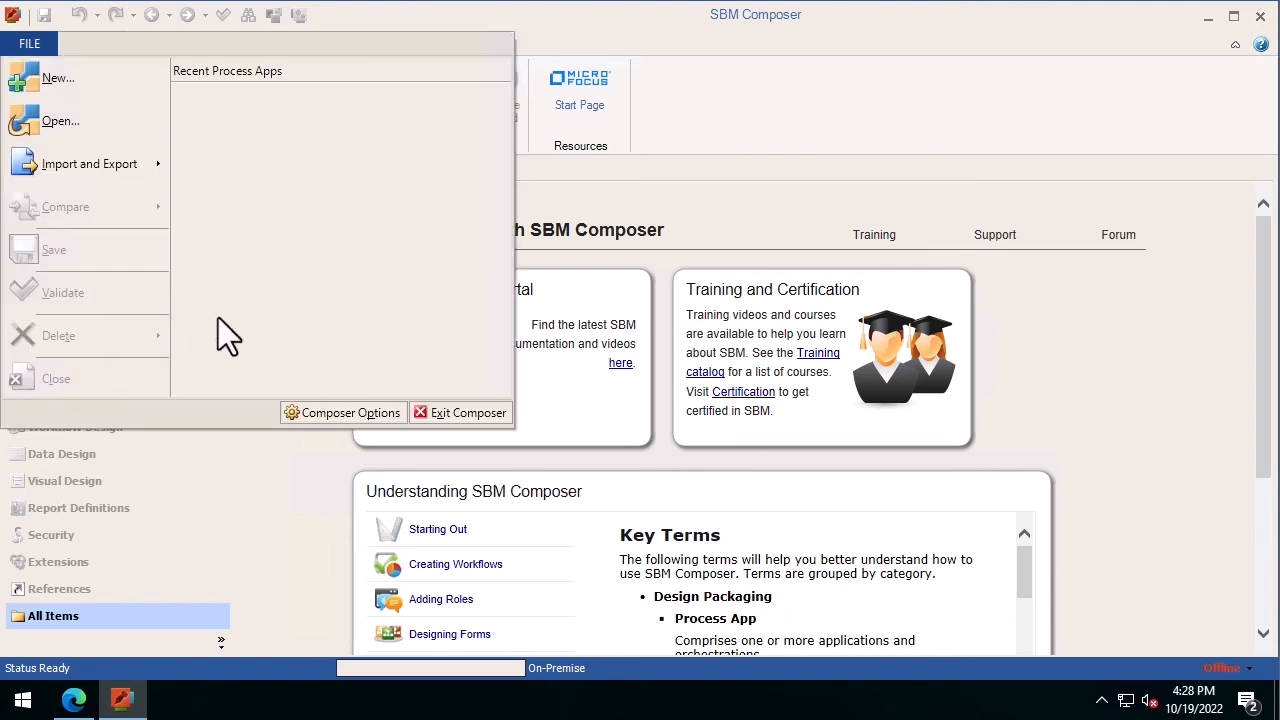
pyautogui.click(326, 413)
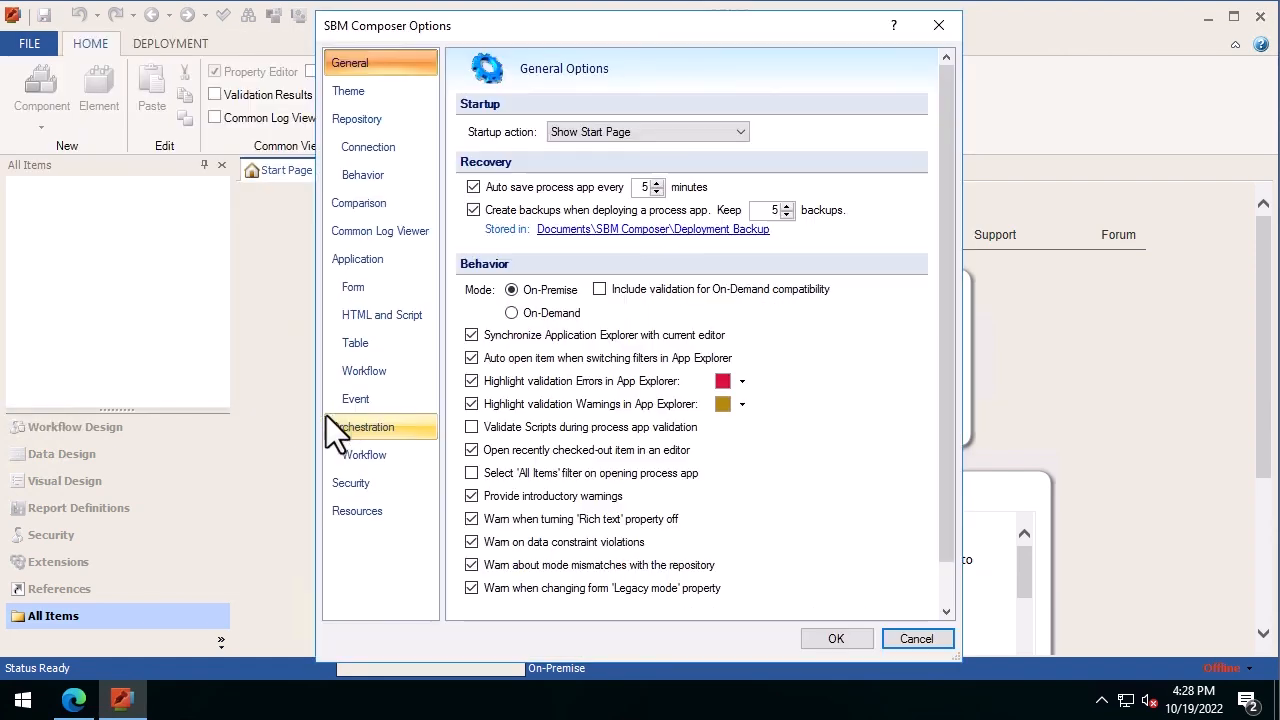
pyautogui.click(362, 124)
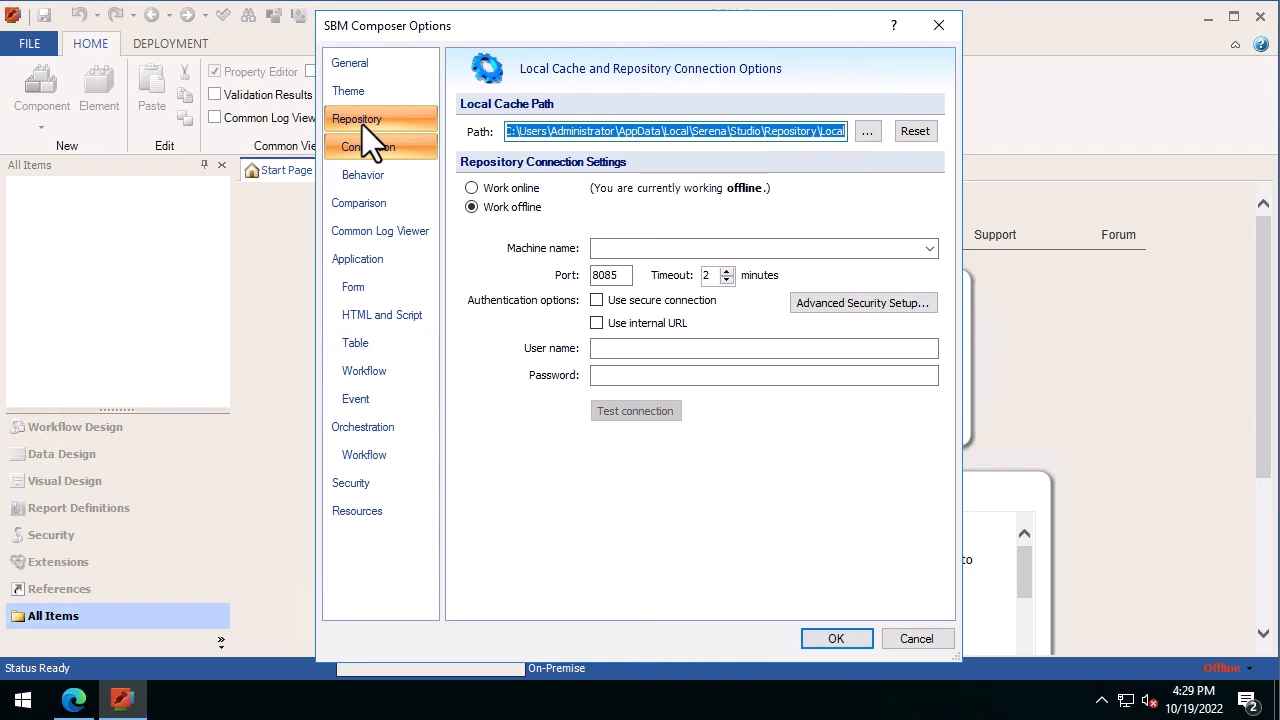
pyautogui.click(471, 189)
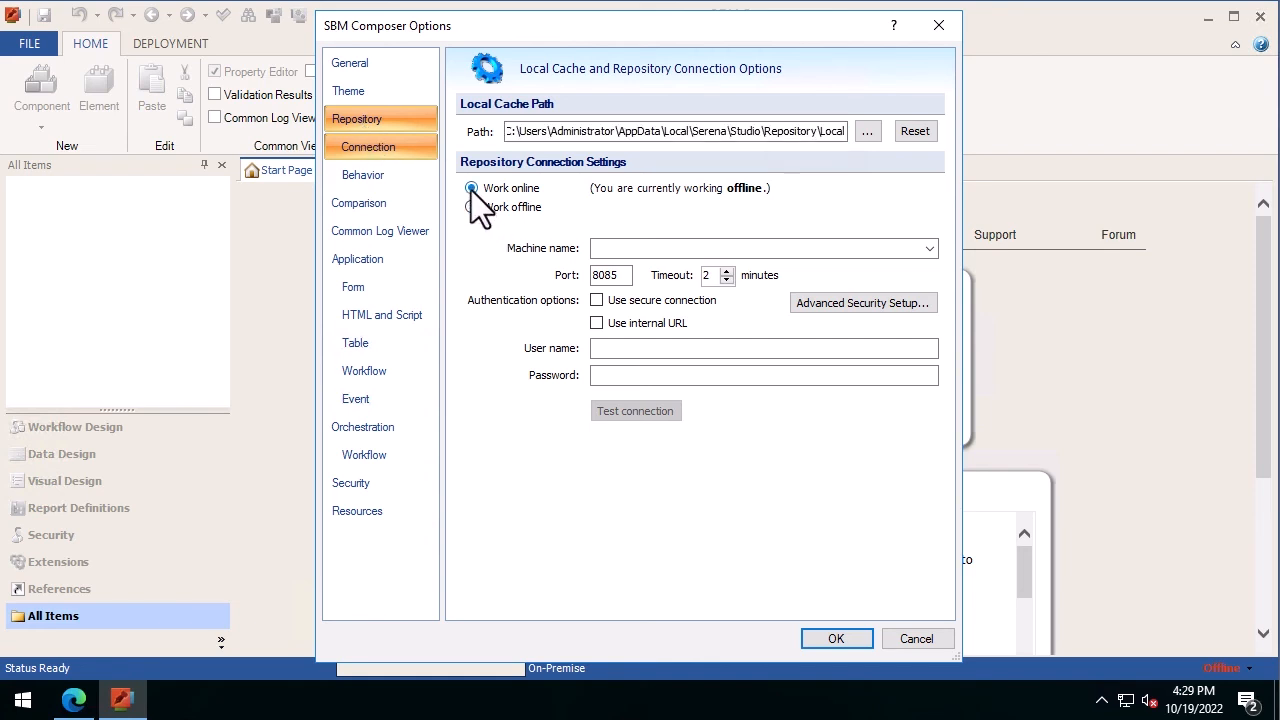
# Enter machine name sbm12, port 8085, and the administrator user name and password, then apply
pyautogui.click(631, 252)
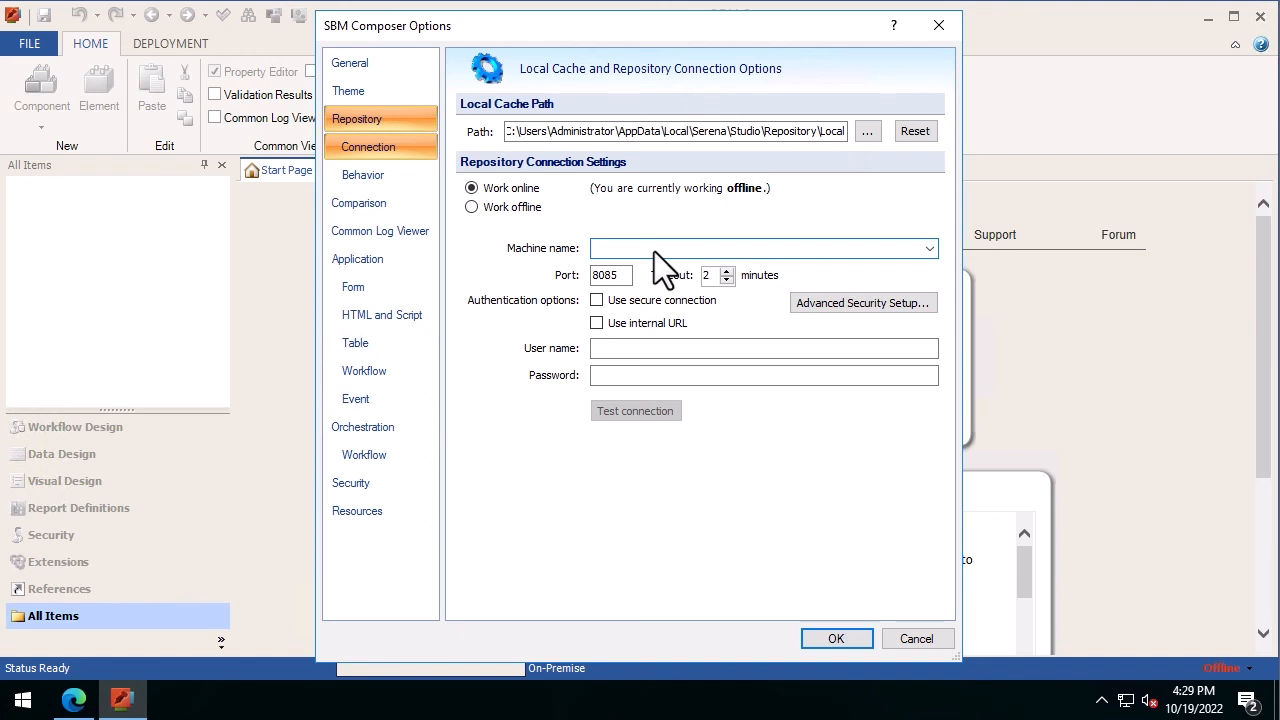
pyautogui.write('sbm12')
pyautogui.click(595, 284)
pyautogui.click(599, 349)
pyautogui.write('admi')
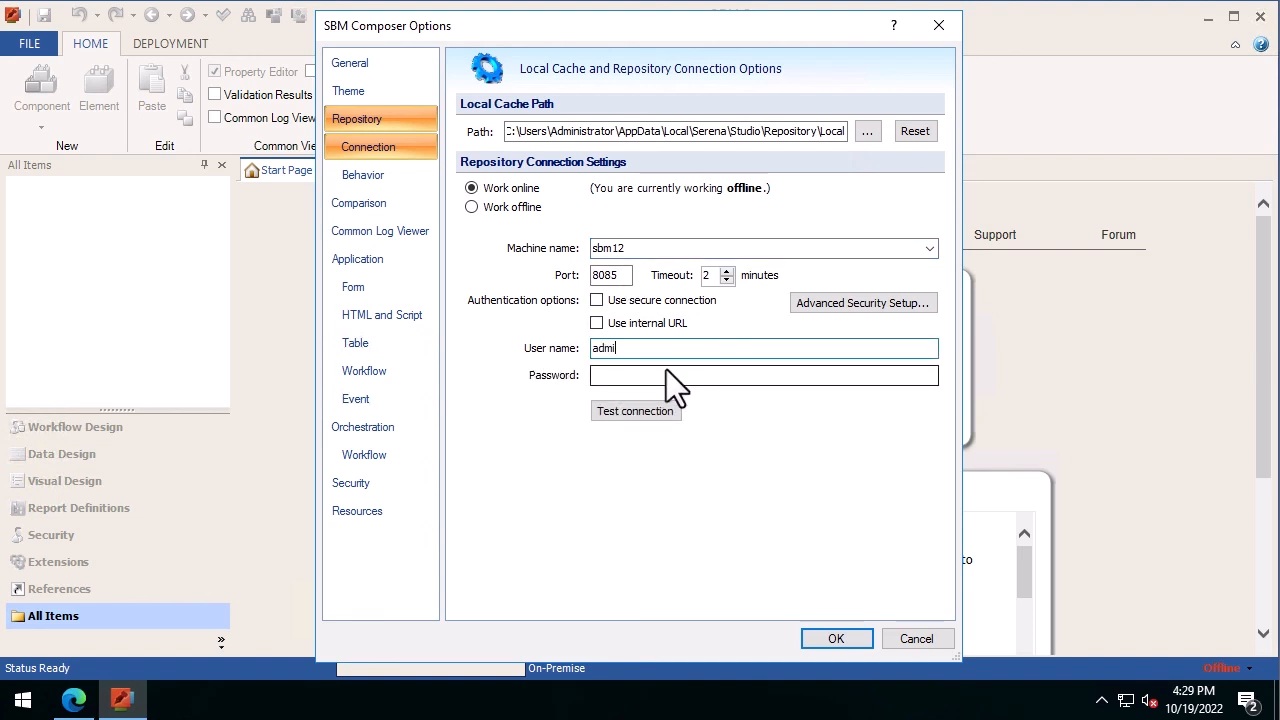
pyautogui.write('n')
pyautogui.press('Tab')
pyautogui.write('admin')
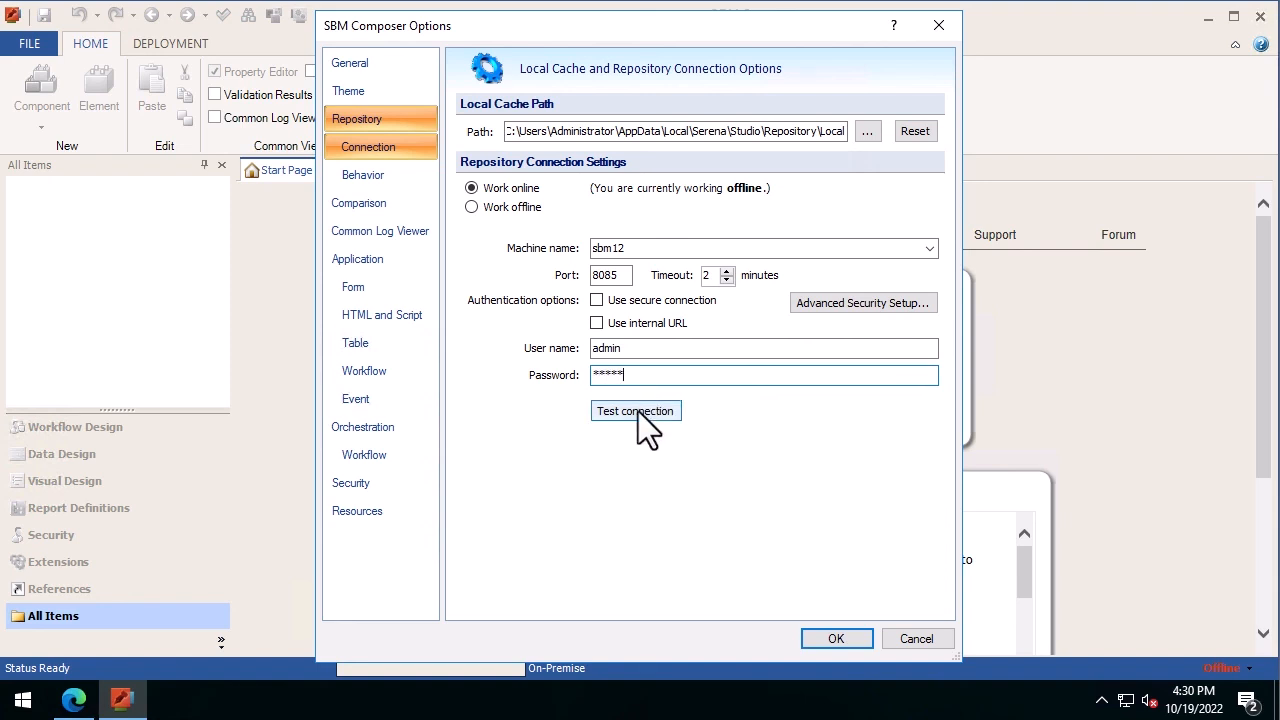
pyautogui.click(840, 640)
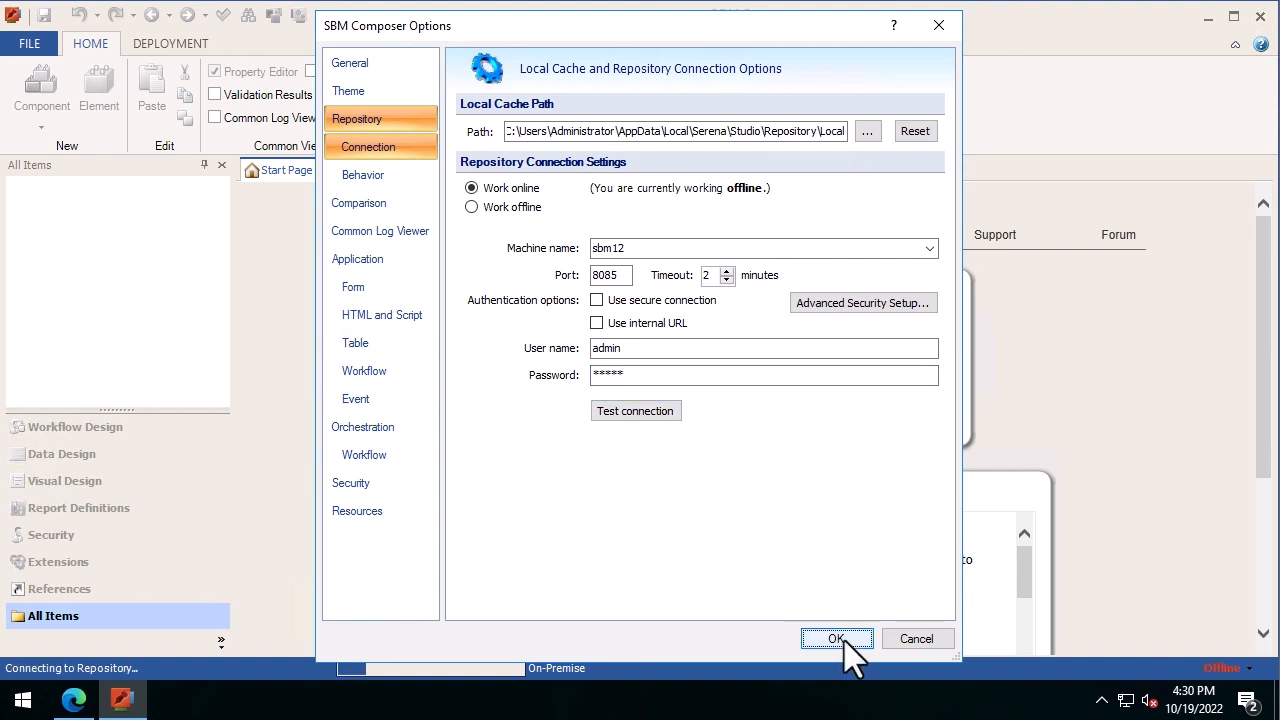